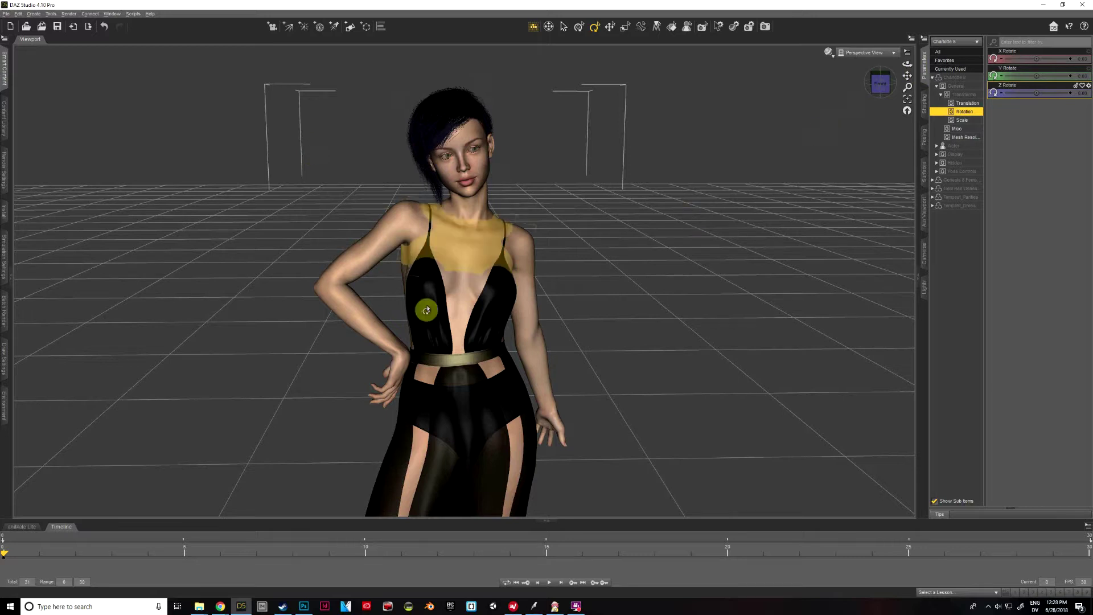
- Switch the viewport DrawStyle to NVIDIA Iray for a live render of the figure
click(828, 53)
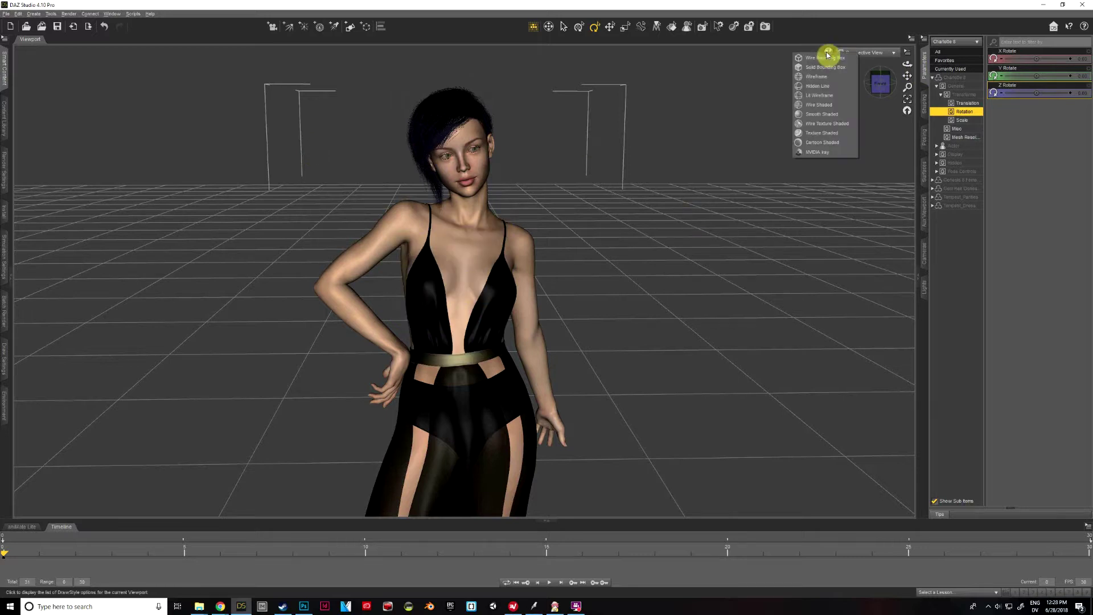
click(815, 152)
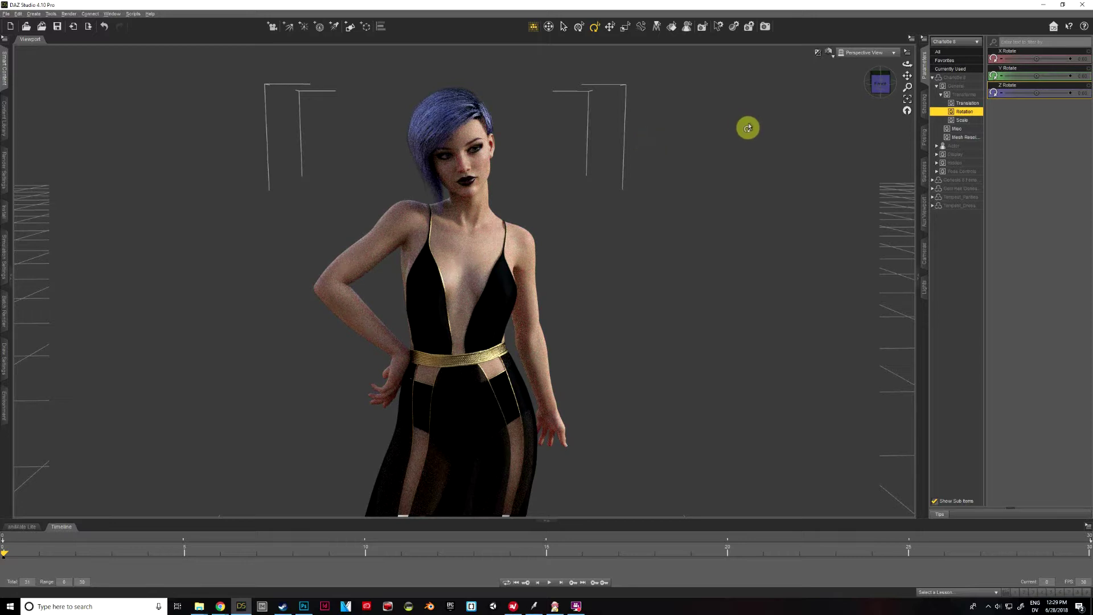
- Bring up the Render Settings pane from the left side panel
click(830, 52)
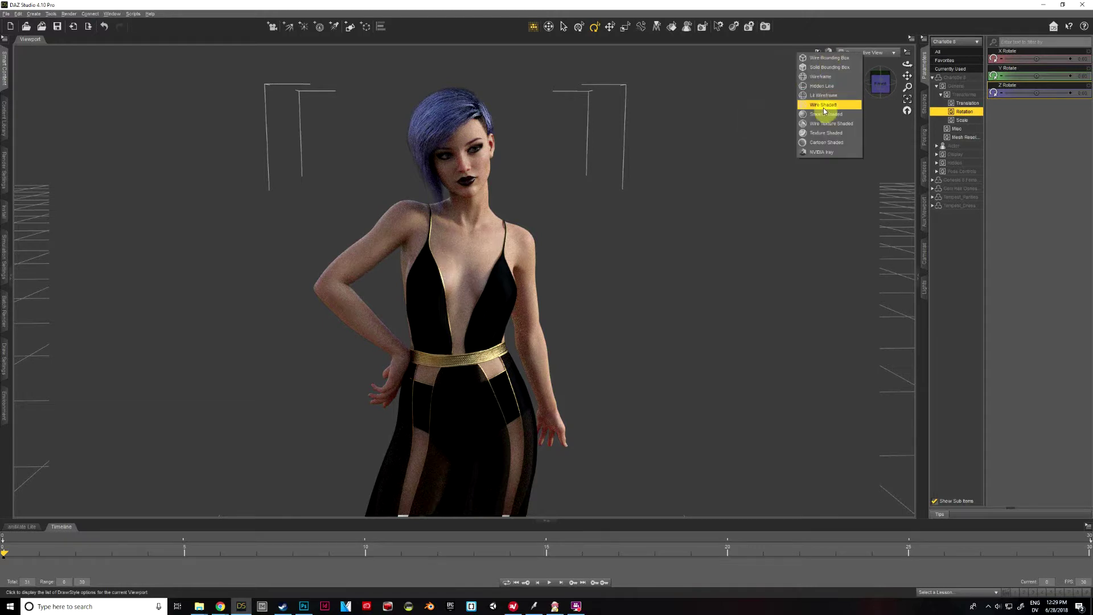
click(822, 17)
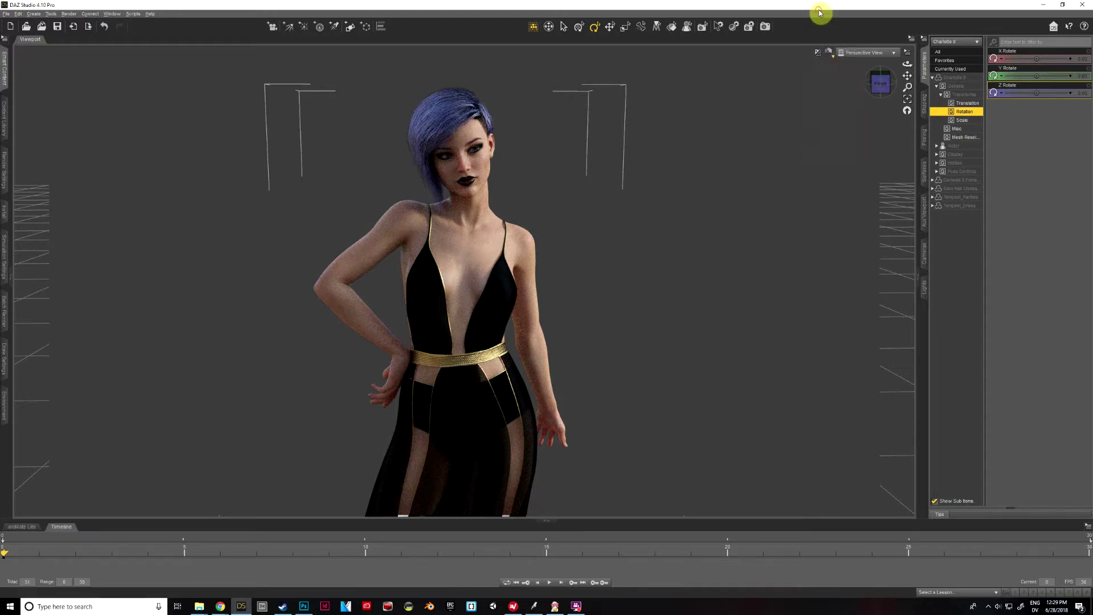
click(5, 59)
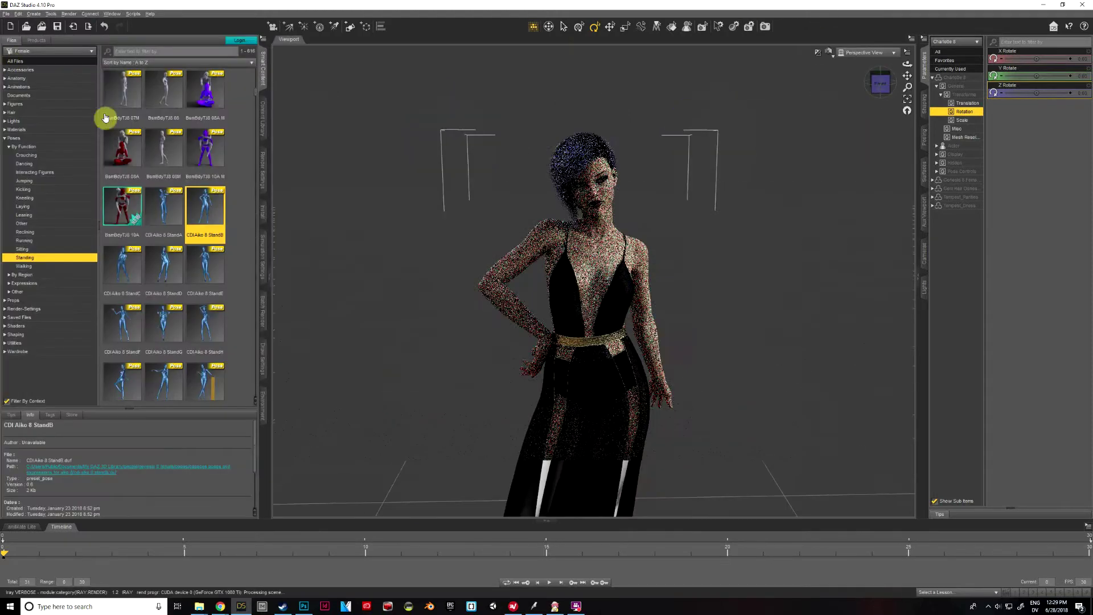
click(263, 178)
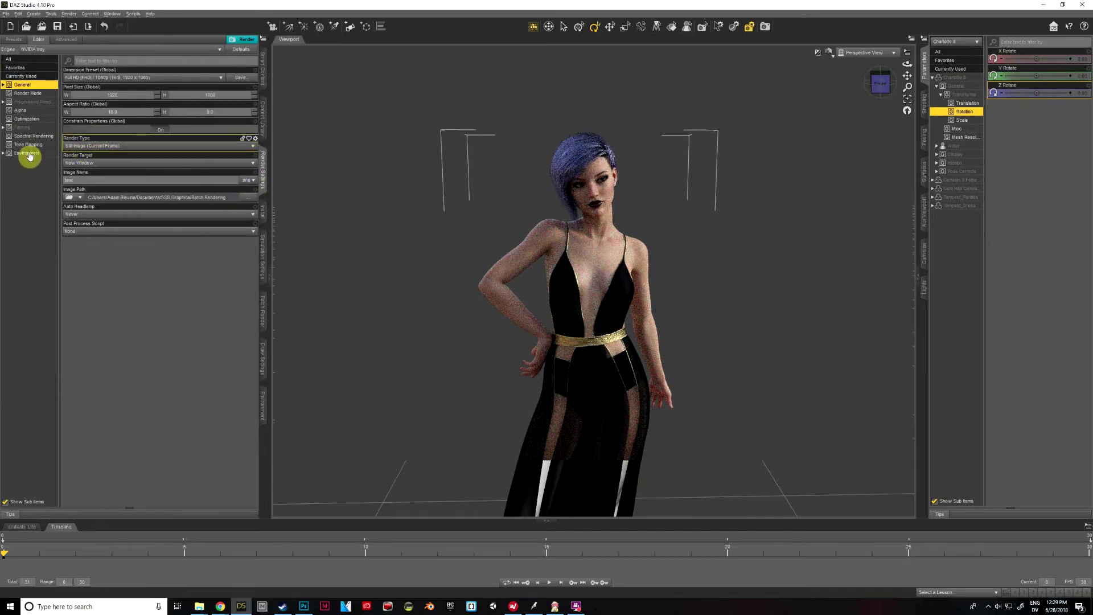
- Set the Dimension Preset to Golden Ratio - Portrait and the pixel height to 1920
click(98, 77)
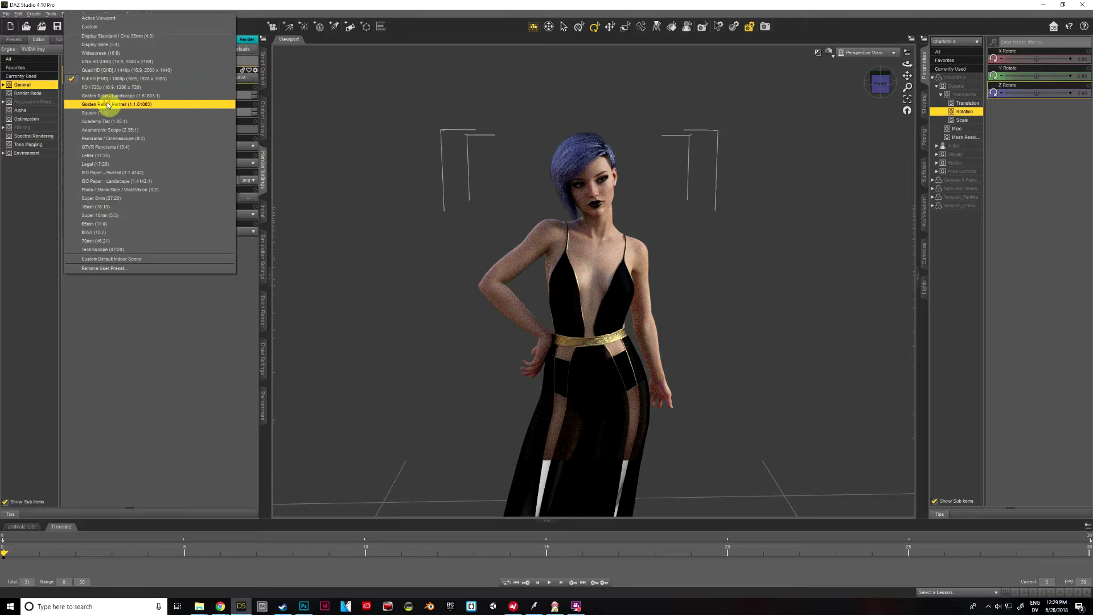
click(107, 104)
click(908, 75)
drag(542, 296, 545, 290)
drag(907, 76, 909, 74)
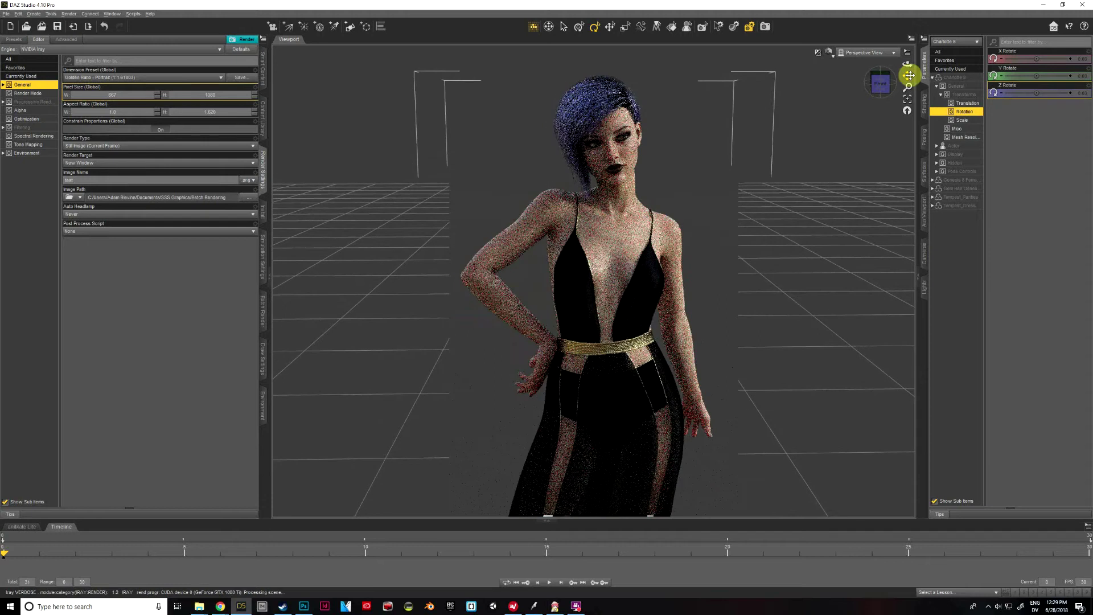
click(206, 95)
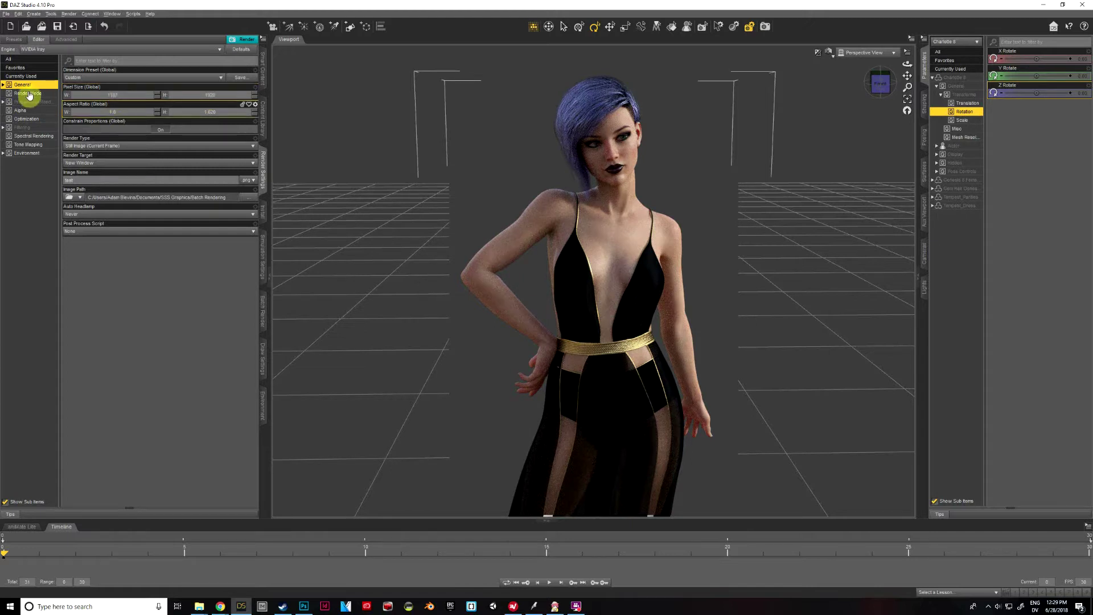
- Set the Iray Environment Mode to Scene Only, then return to General settings
click(28, 154)
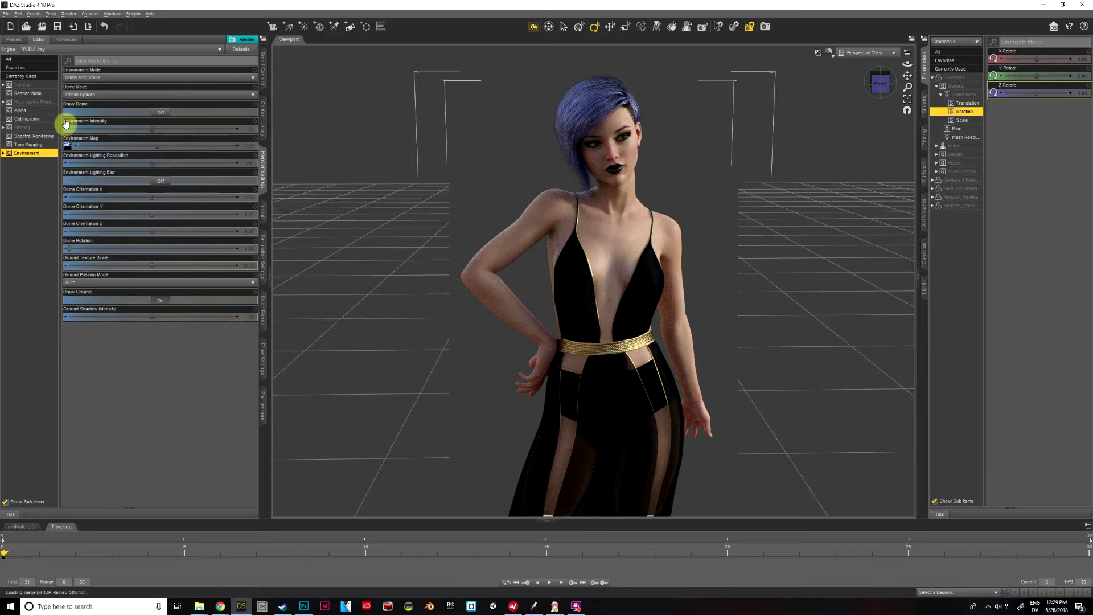
click(125, 80)
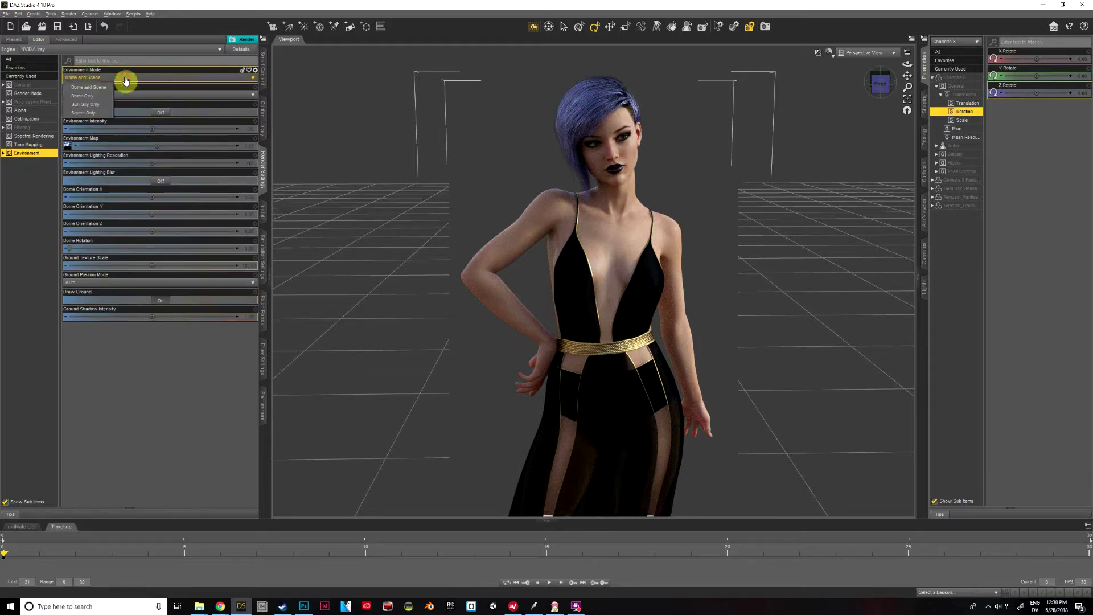
click(101, 116)
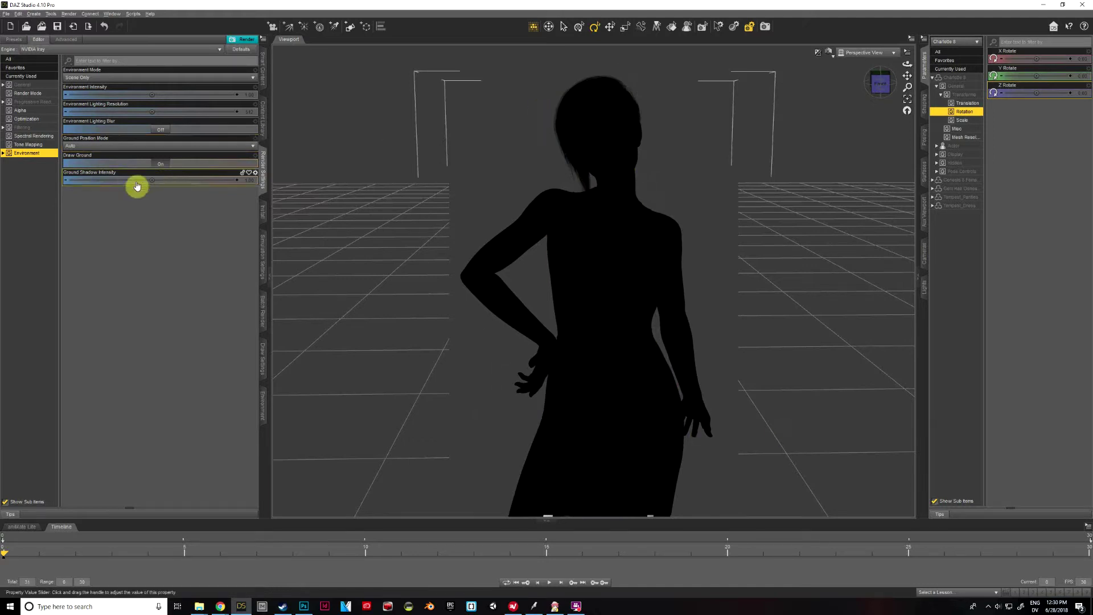
click(30, 85)
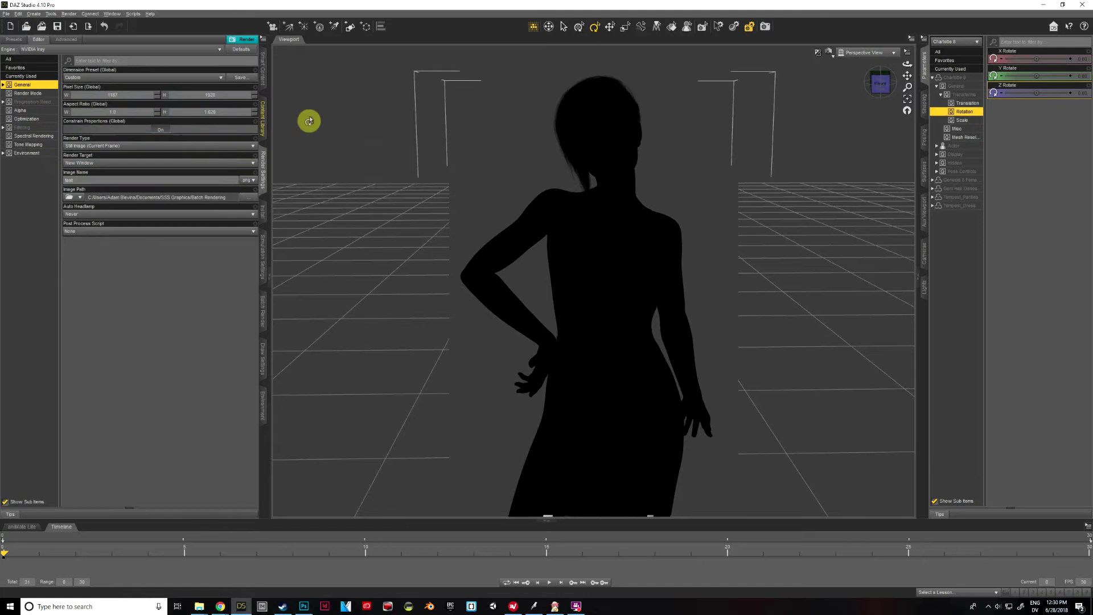
- Collapse the side panel and add a Plane primitive at the world origin
click(262, 68)
click(262, 66)
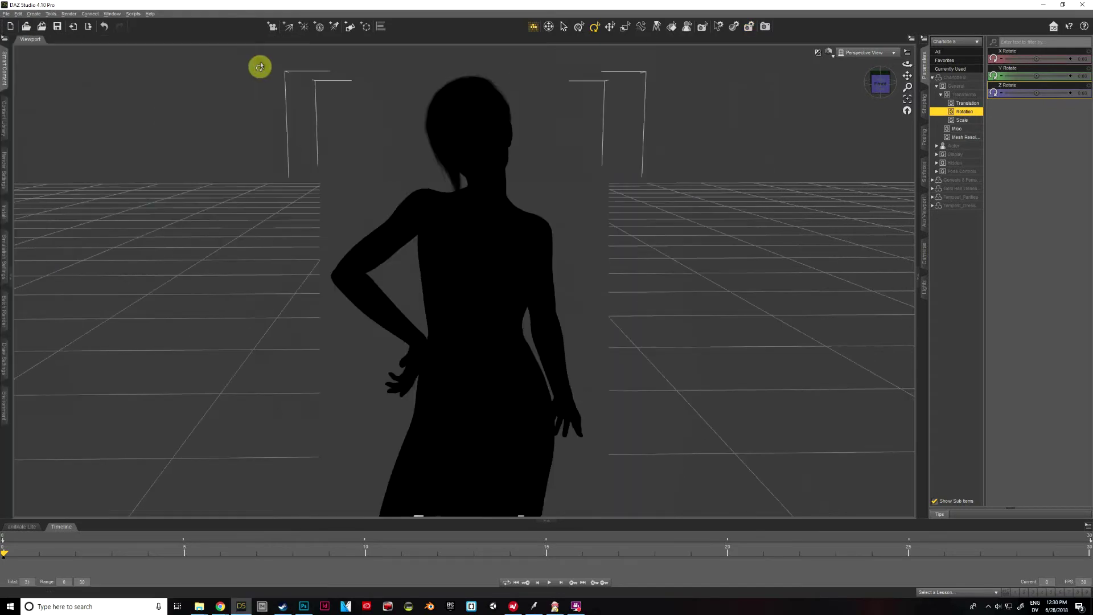
click(37, 15)
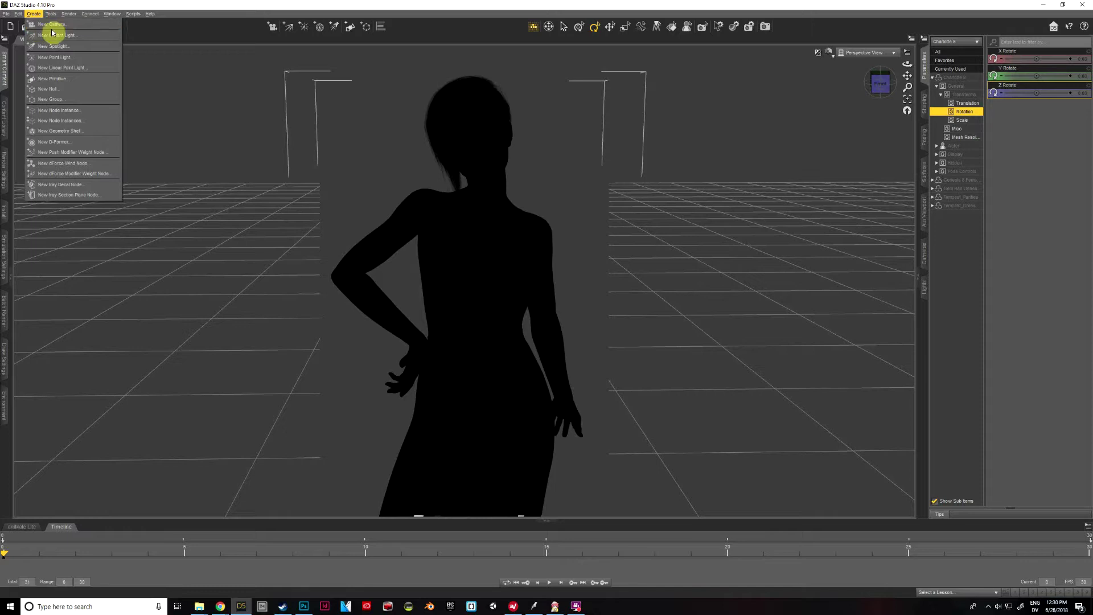
click(54, 80)
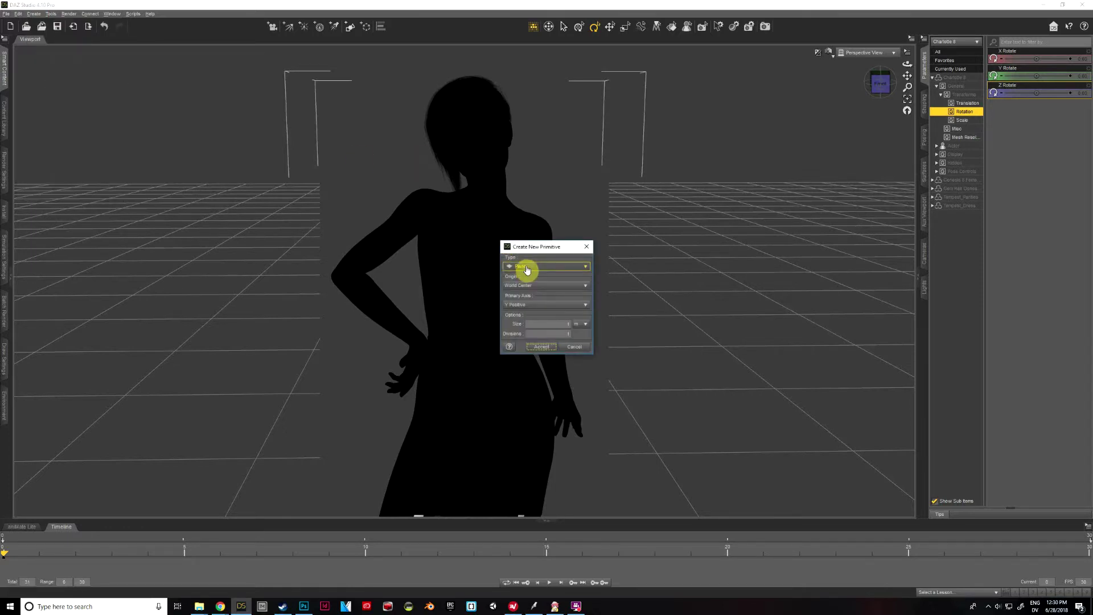
click(542, 347)
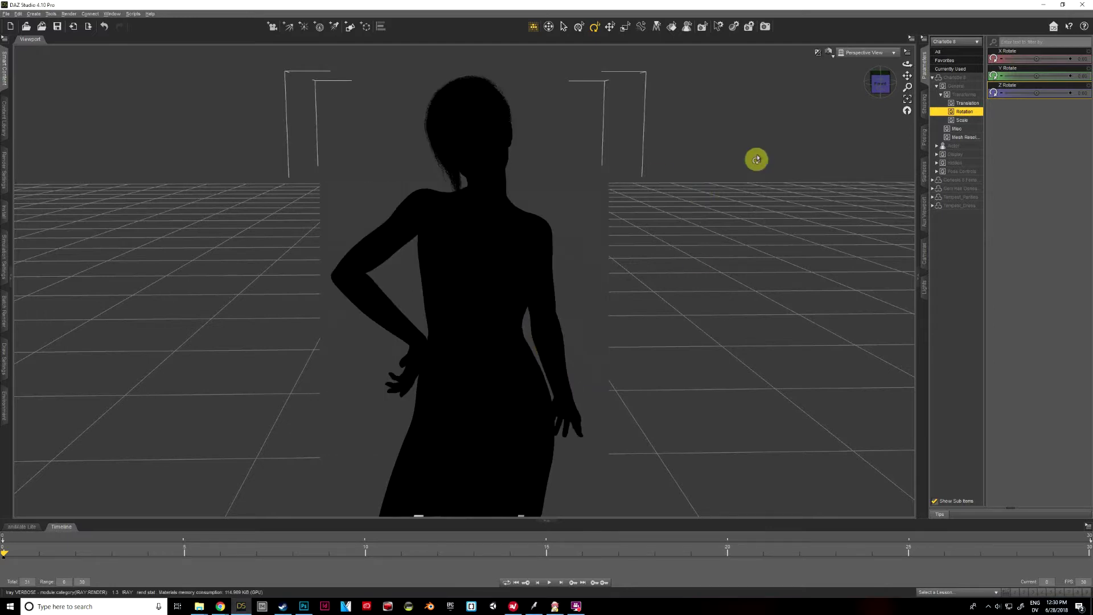
scroll(586, 174, down, 3)
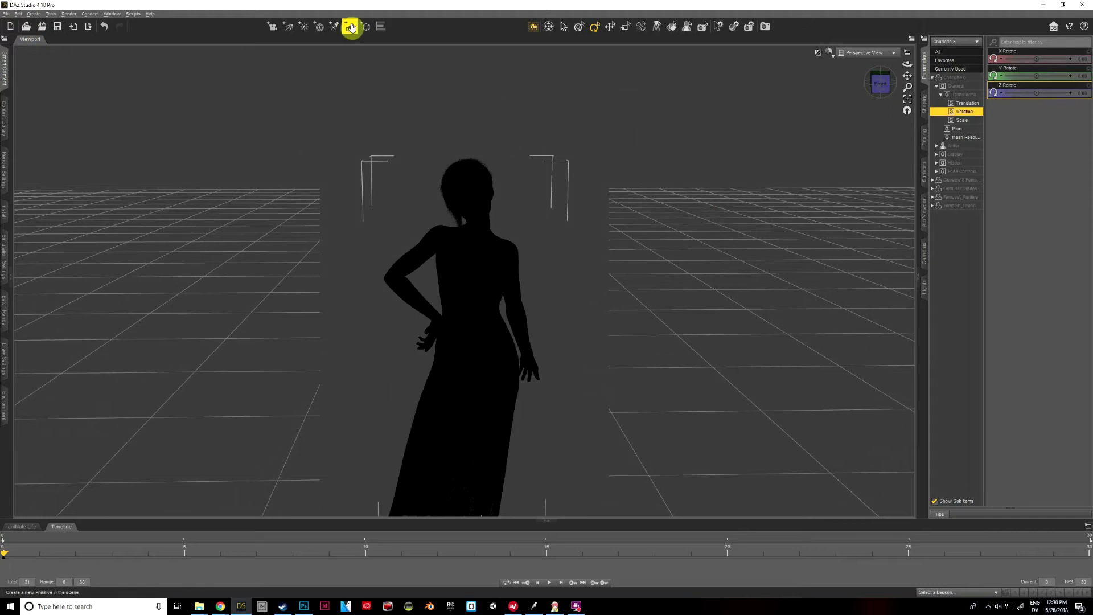
- Create Camera 1 and look through it in the viewport
click(274, 26)
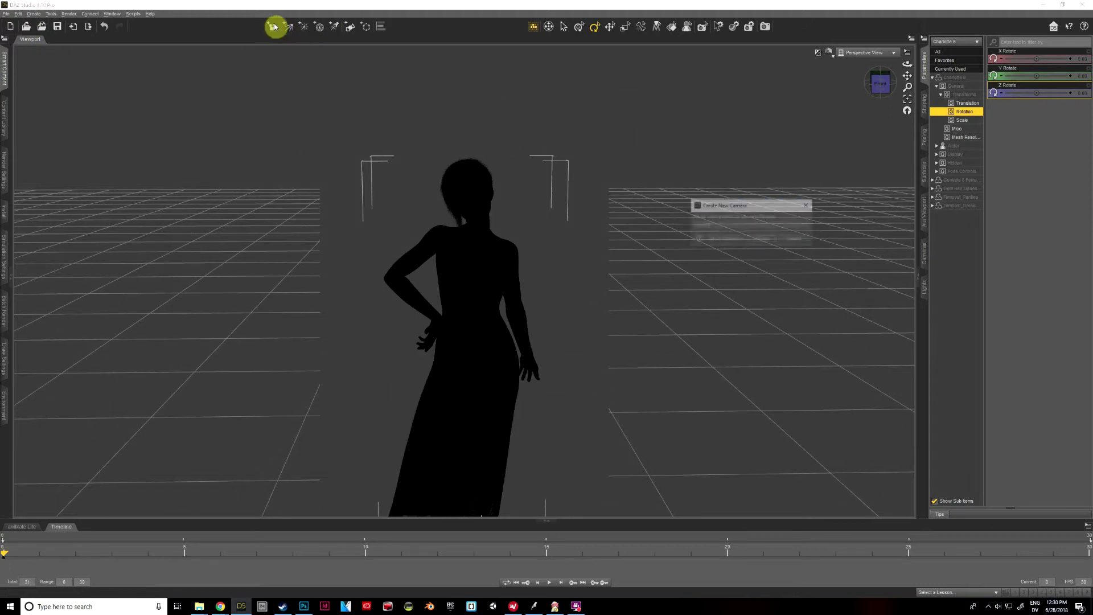
click(764, 240)
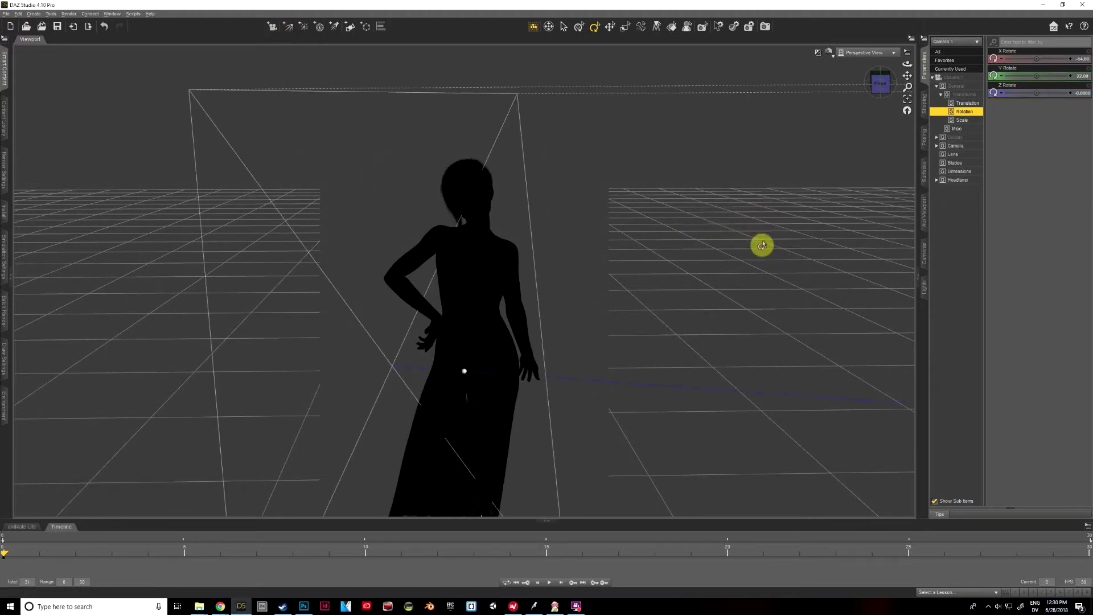
click(840, 54)
click(838, 126)
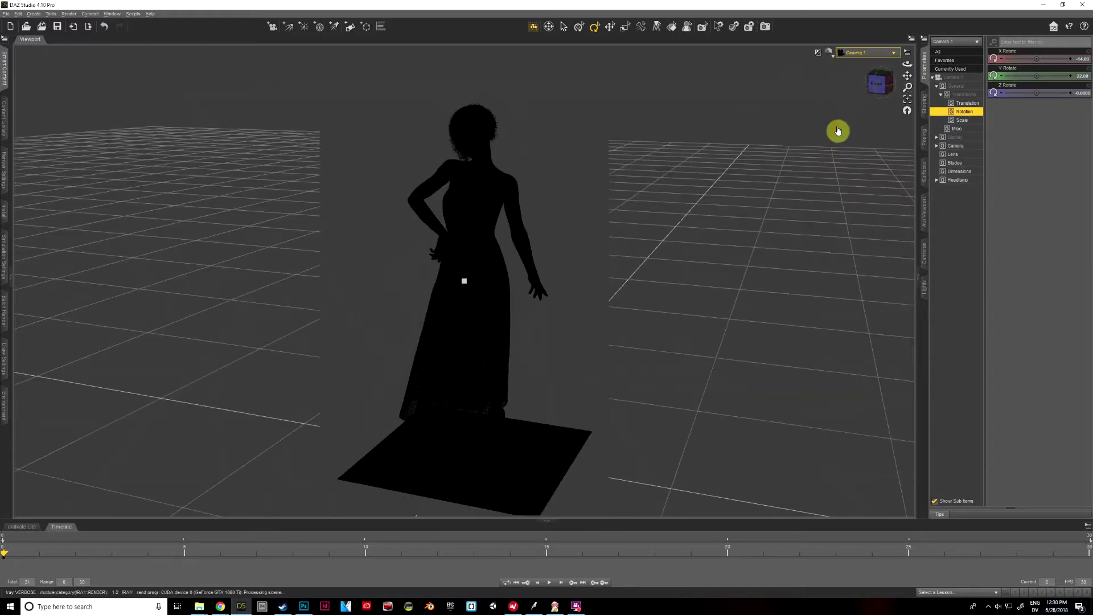
- Orbit, zoom and pan Camera 1 to frame the figure's head and torso
drag(548, 293, 647, 226)
scroll(645, 225, up, 10)
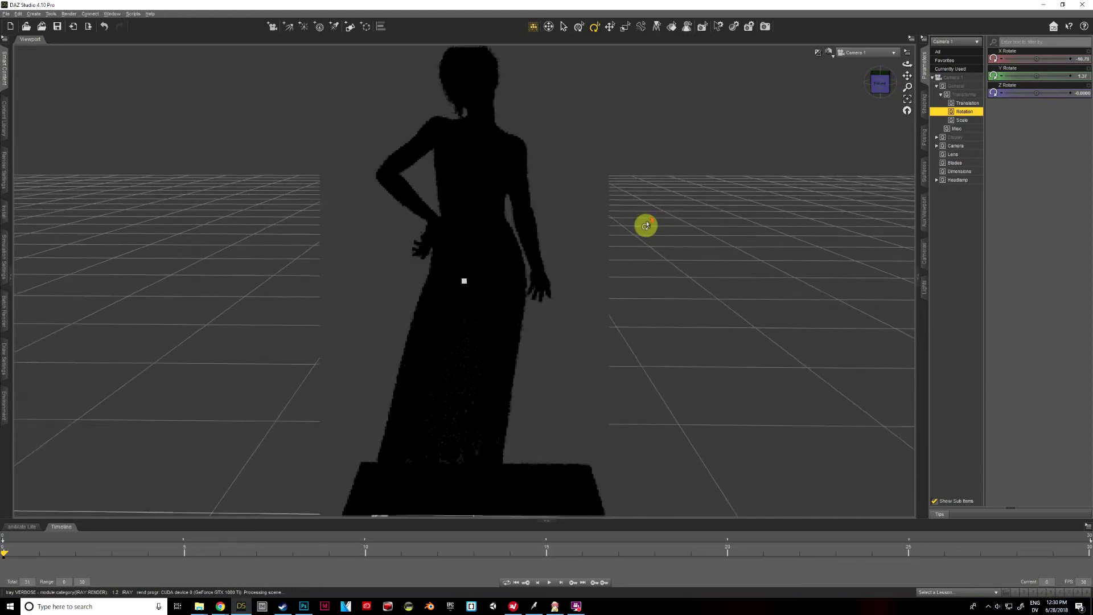
drag(907, 77, 759, 183)
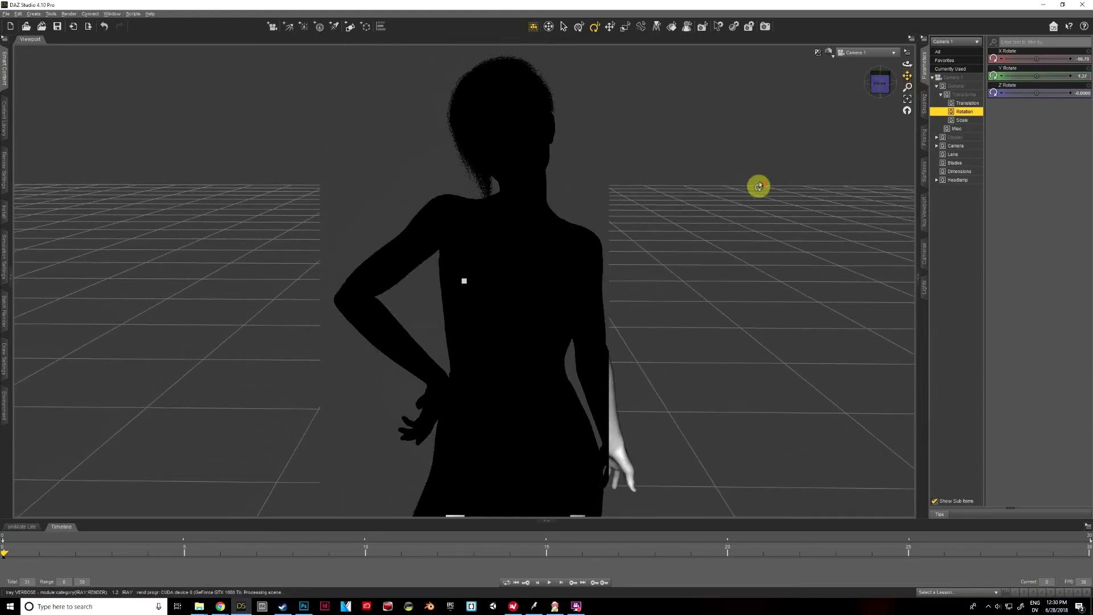
drag(908, 75, 546, 294)
drag(908, 76, 908, 76)
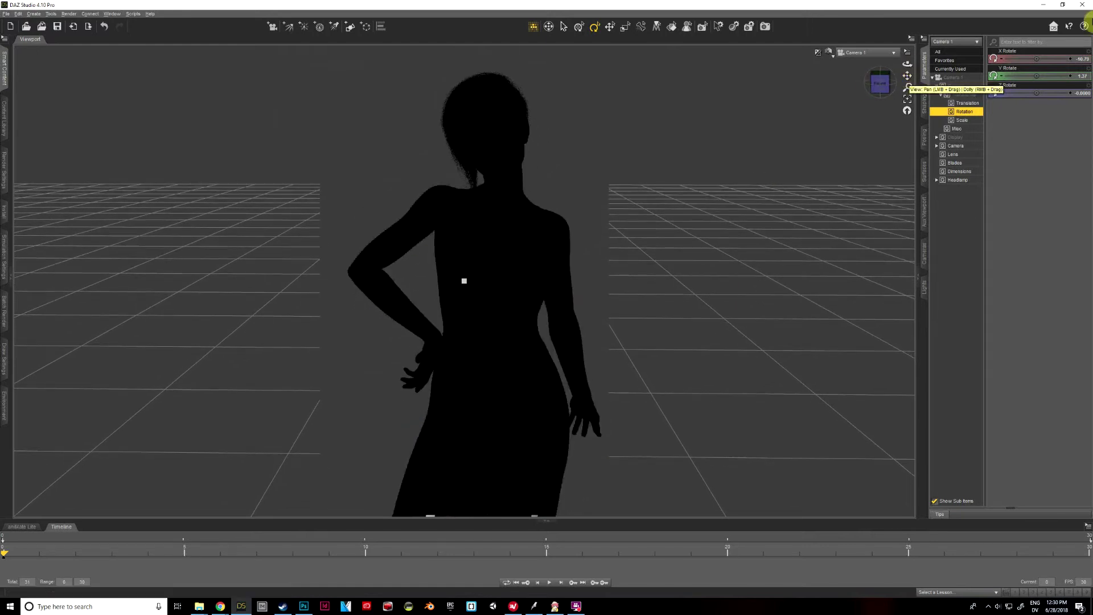
- Set Camera 1's Headlamp Mode to Off in the Cameras pane
click(954, 45)
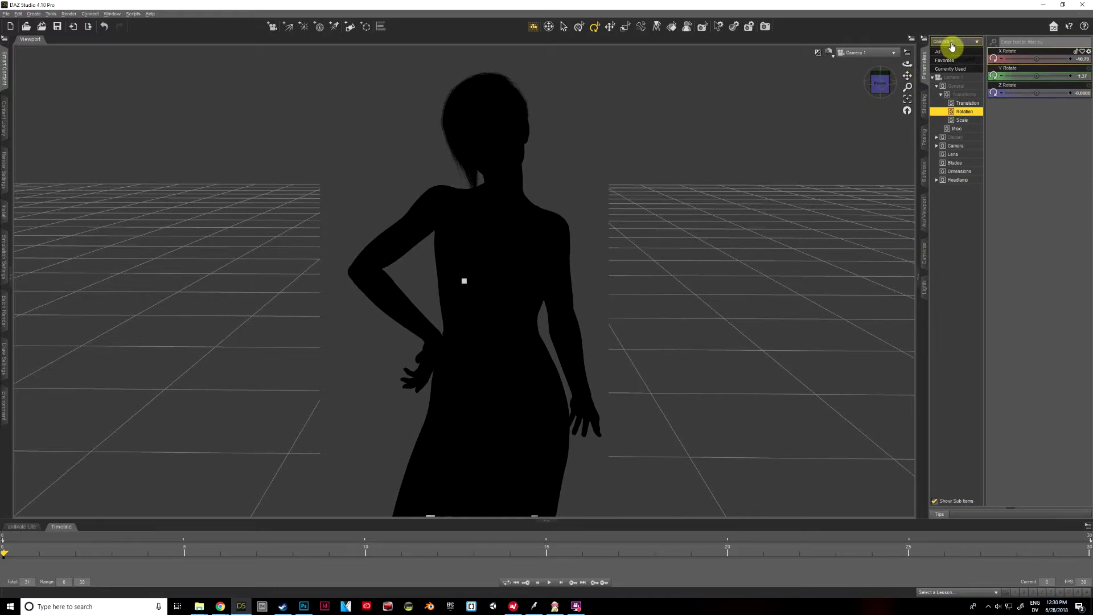
click(924, 252)
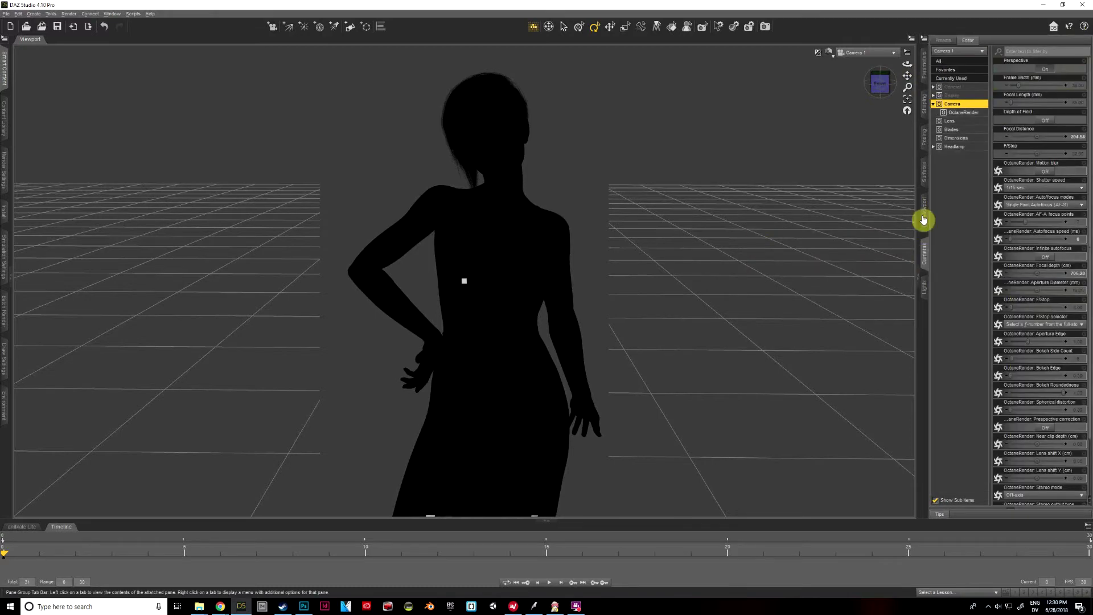
click(948, 147)
click(1014, 68)
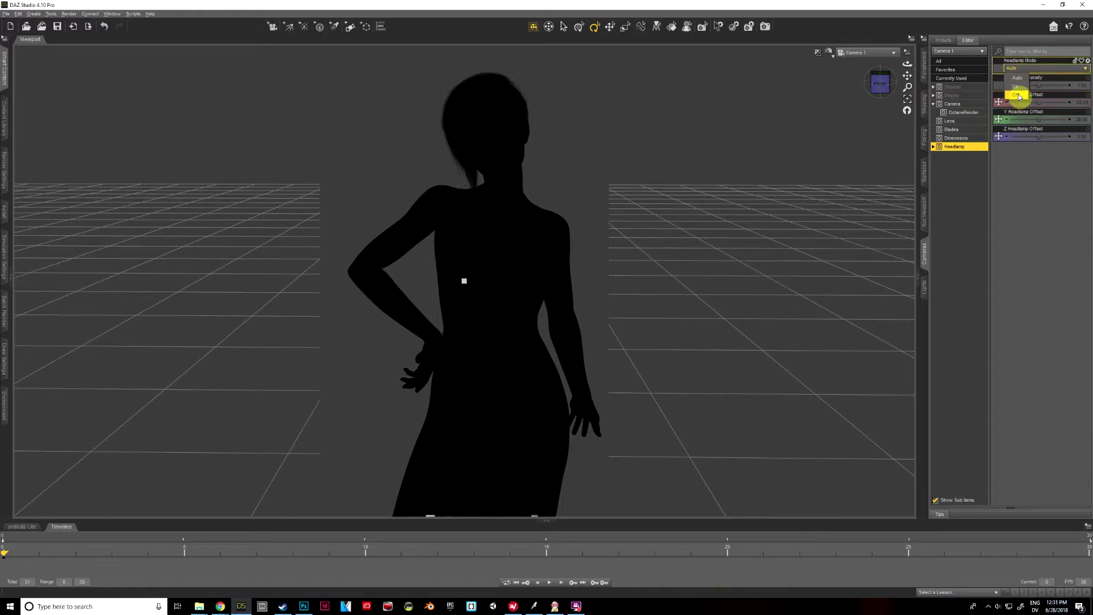
click(1019, 95)
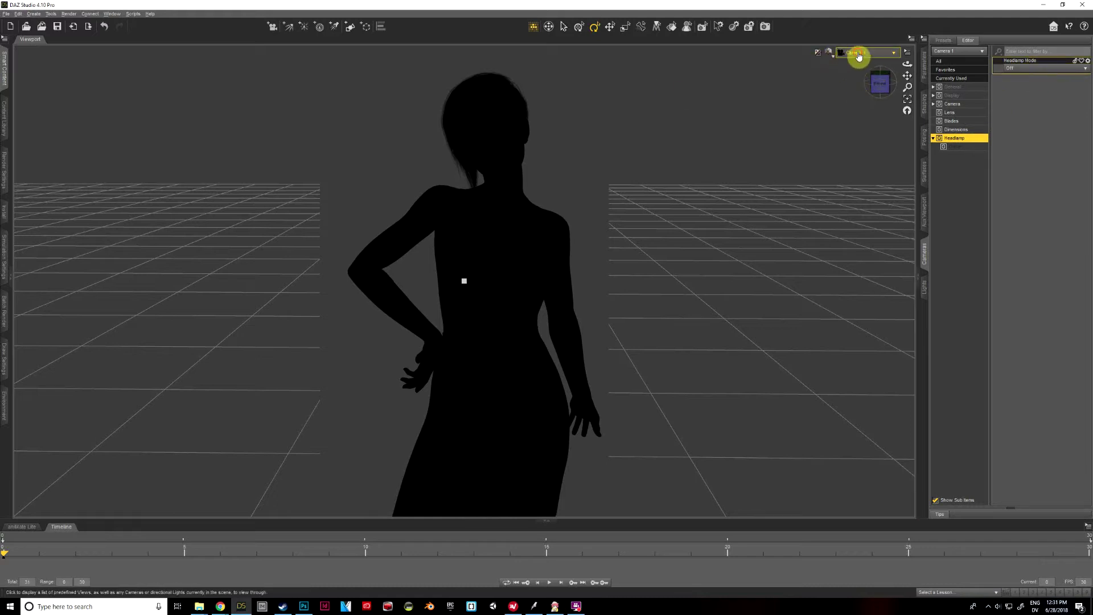
- Switch the viewport to Perspective View with Texture Shaded draw style
click(859, 53)
click(858, 57)
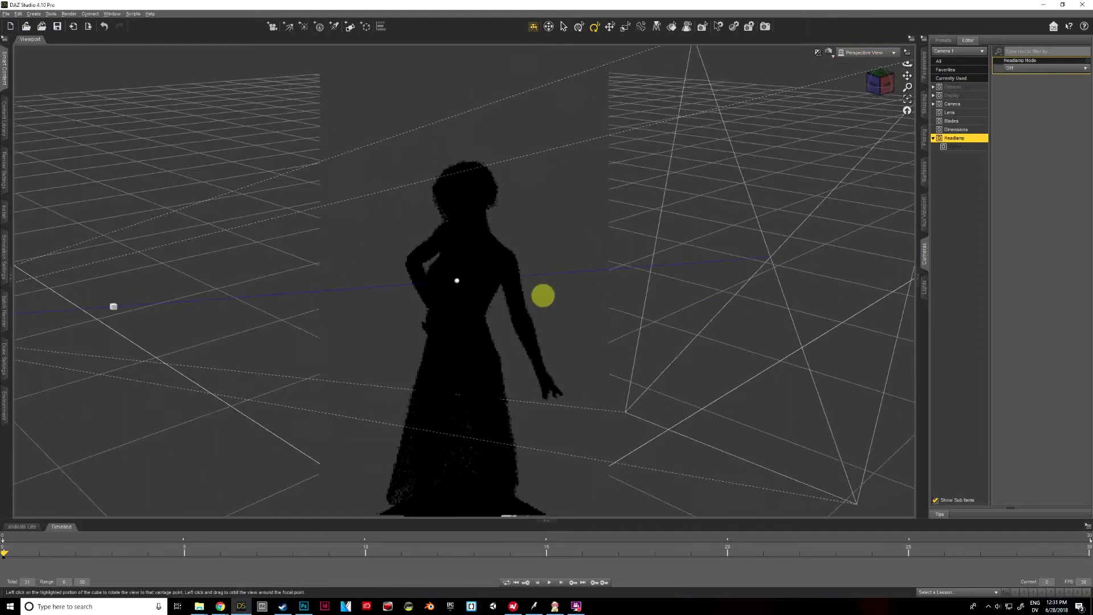
click(832, 55)
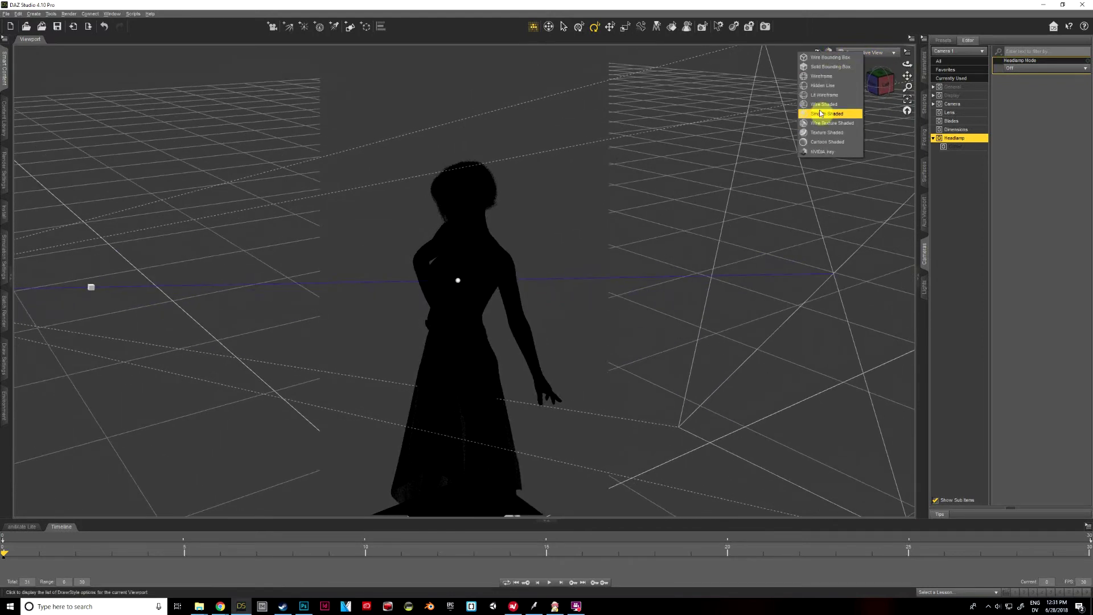
click(825, 131)
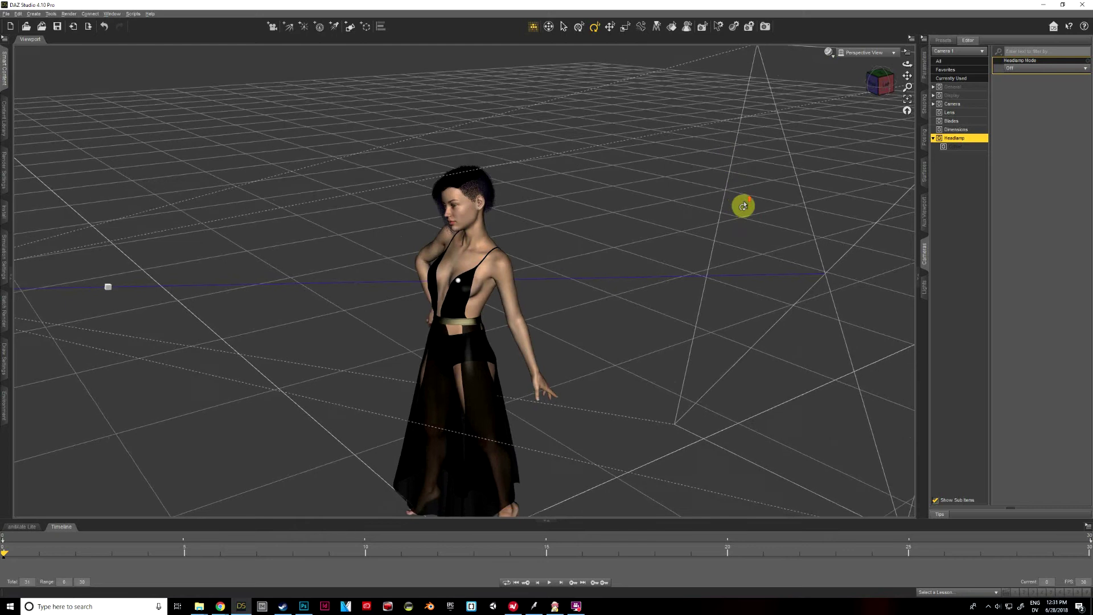
drag(545, 291, 614, 322)
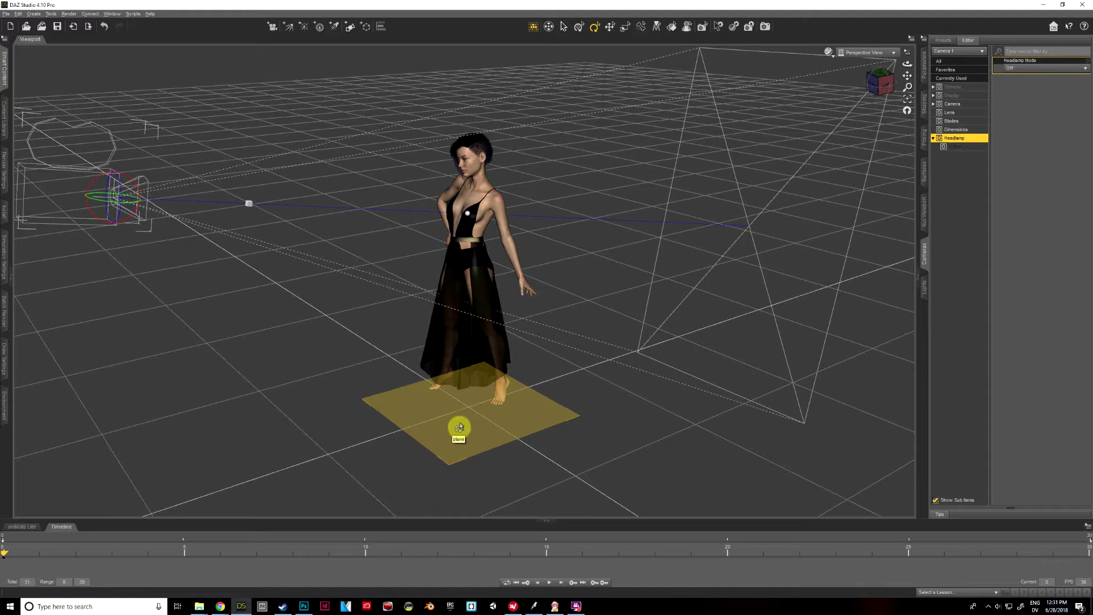
- Show the plane's transform parameters in the Parameters tab
click(924, 60)
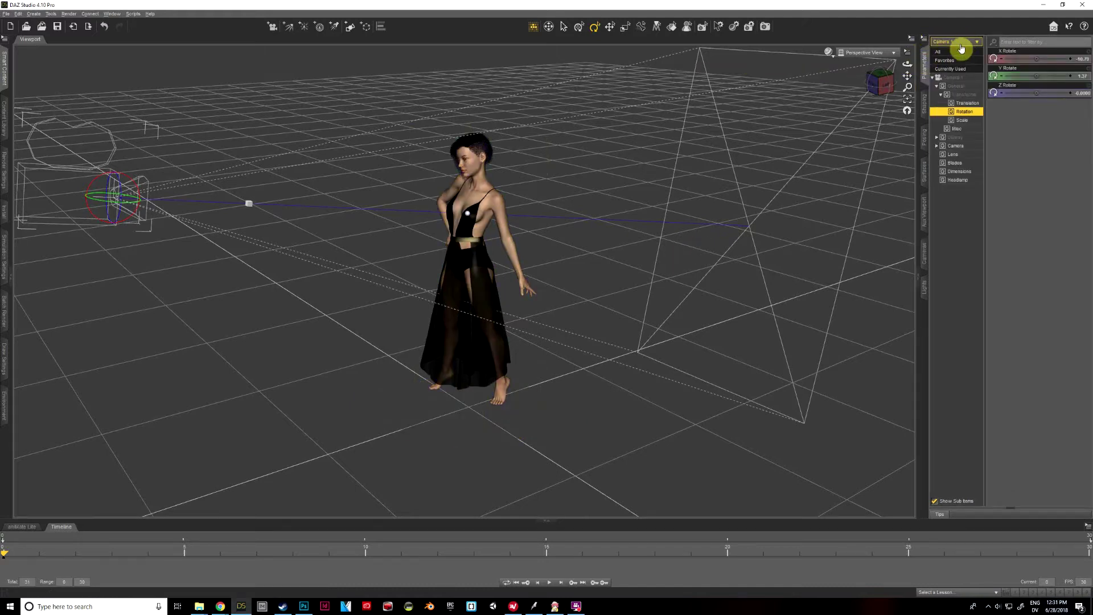
click(962, 43)
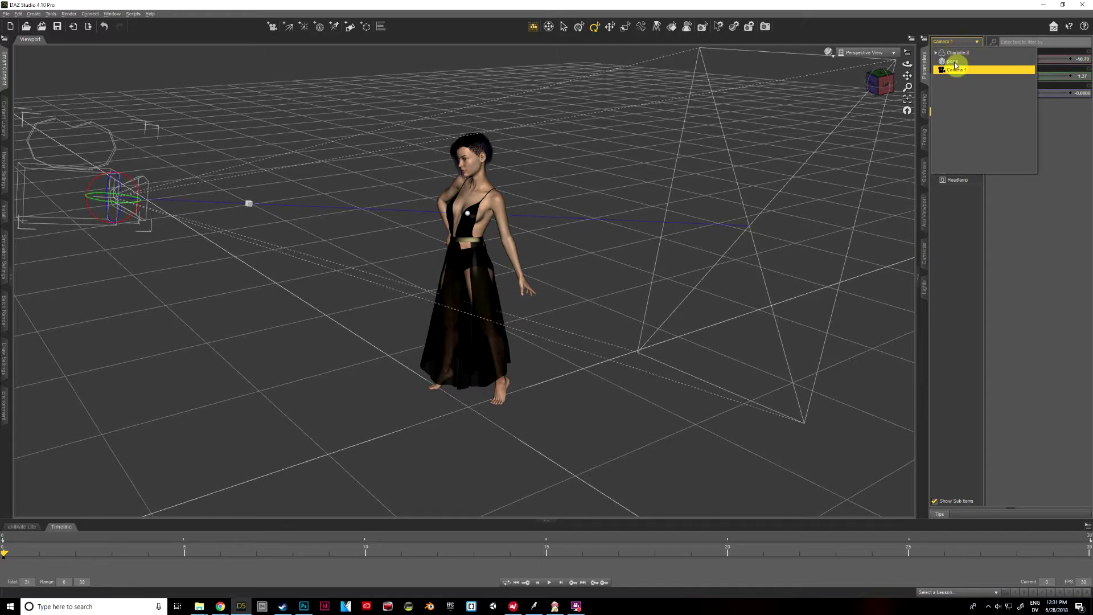
click(953, 60)
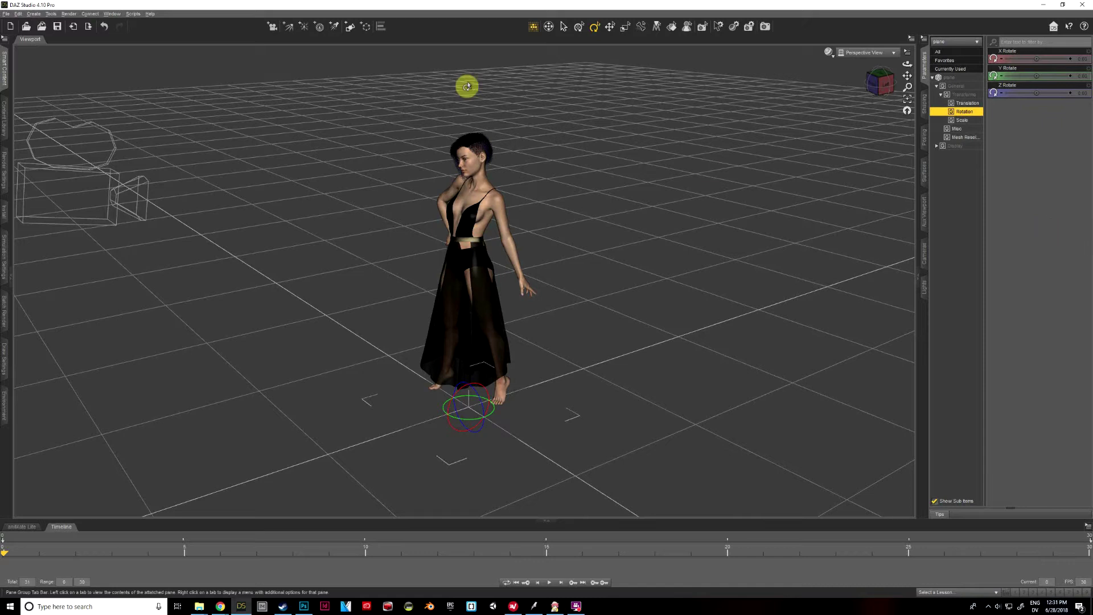
- Translate the plane up and over until it sits above the figure's head
click(610, 27)
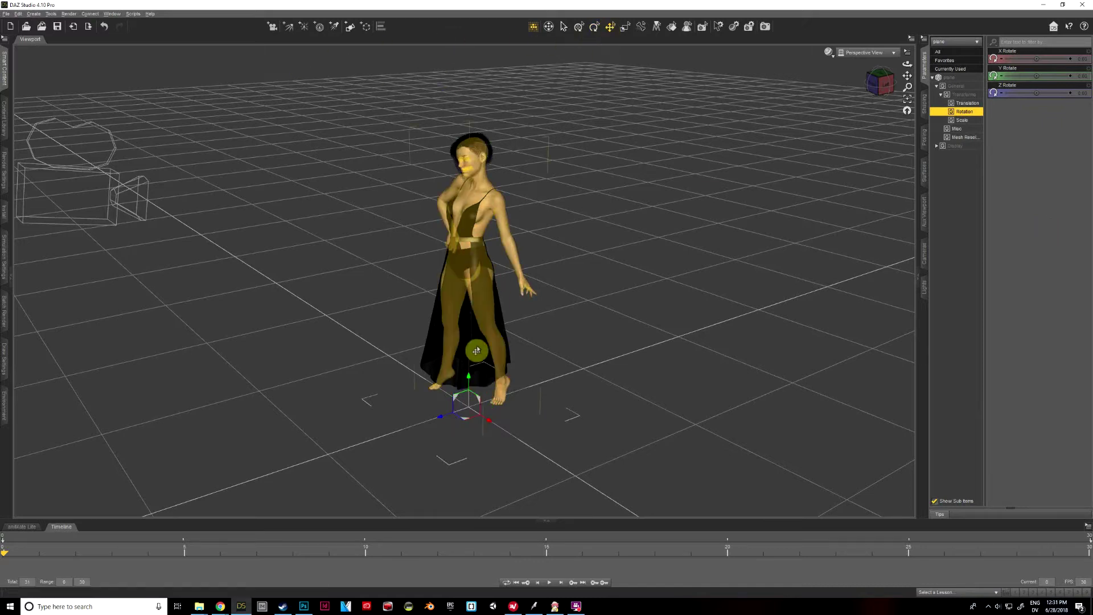
drag(468, 382, 486, 91)
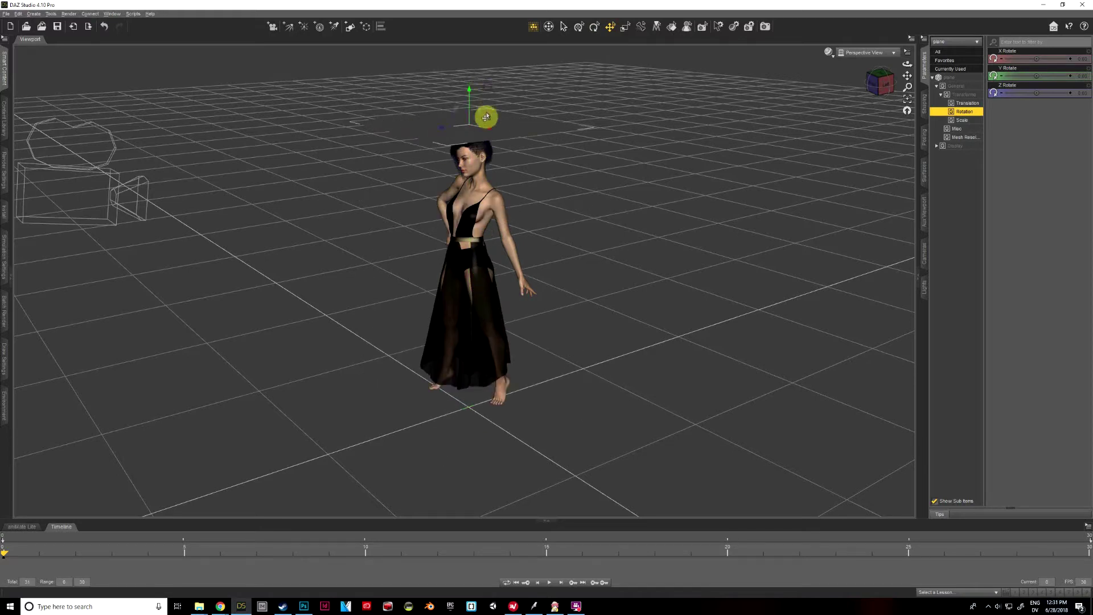
drag(489, 134, 532, 154)
drag(568, 165, 666, 78)
drag(648, 127, 610, 122)
click(873, 80)
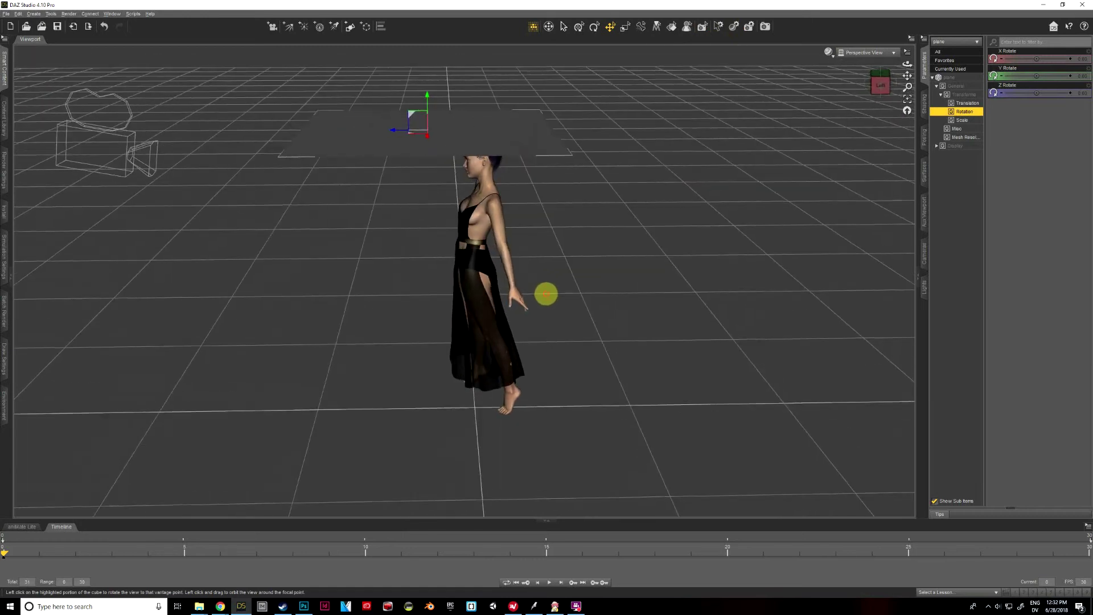
drag(401, 132, 385, 136)
- Rotate the plane on X and Z to angle it down toward the figure, undoing a stray rotation
click(592, 26)
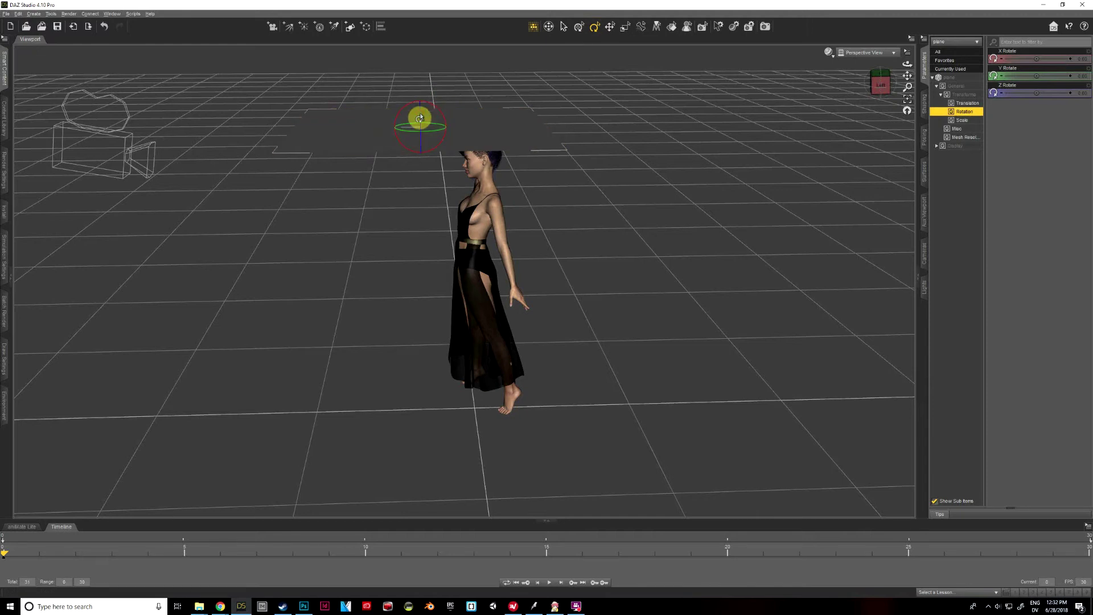
drag(418, 117, 427, 143)
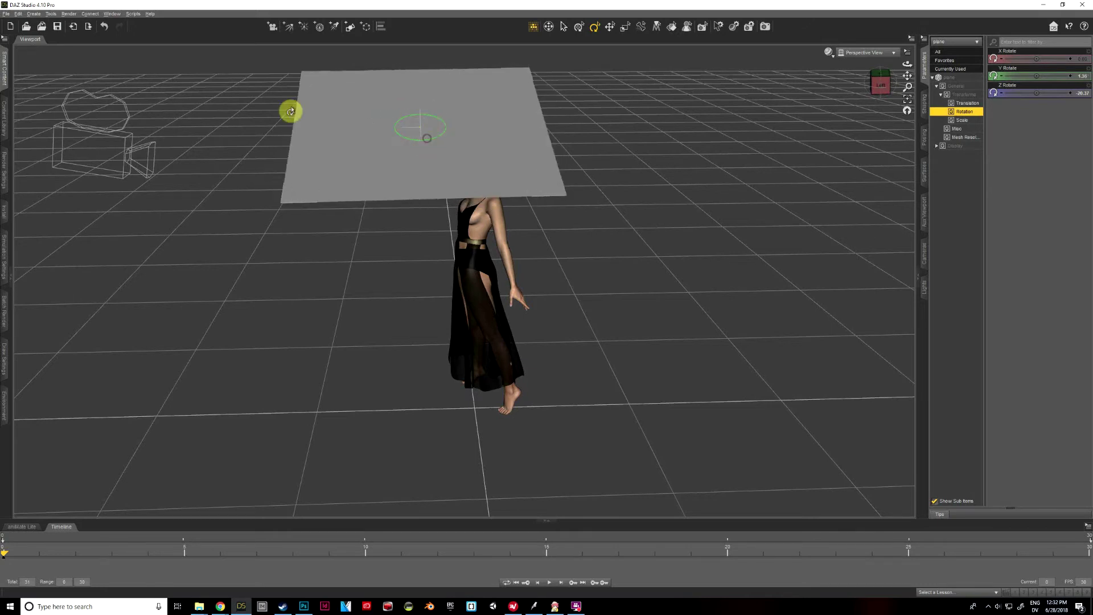
click(18, 14)
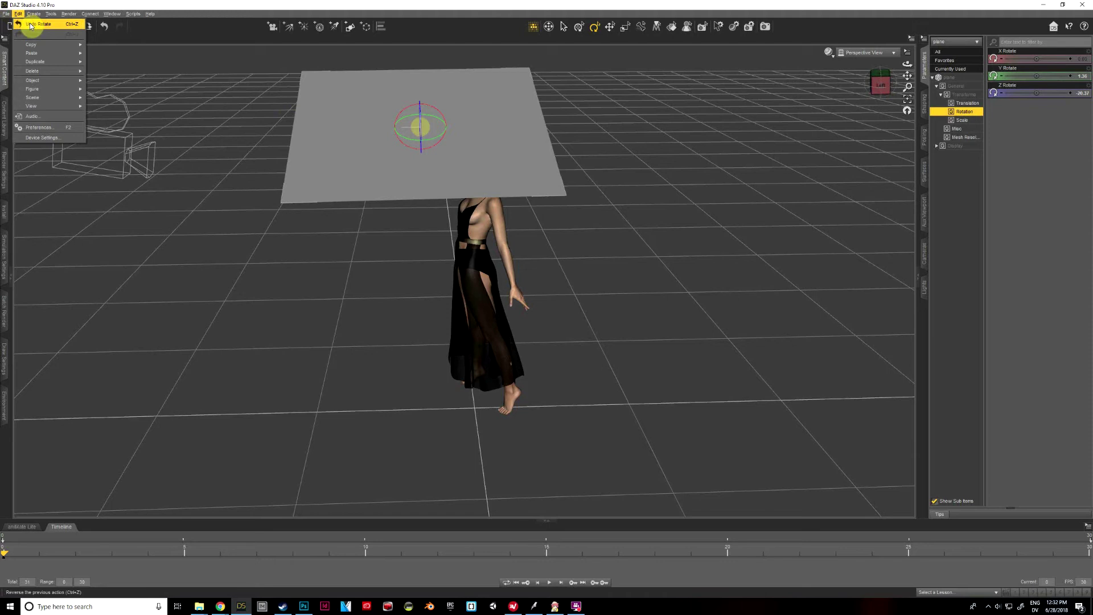
click(29, 23)
drag(435, 113, 439, 116)
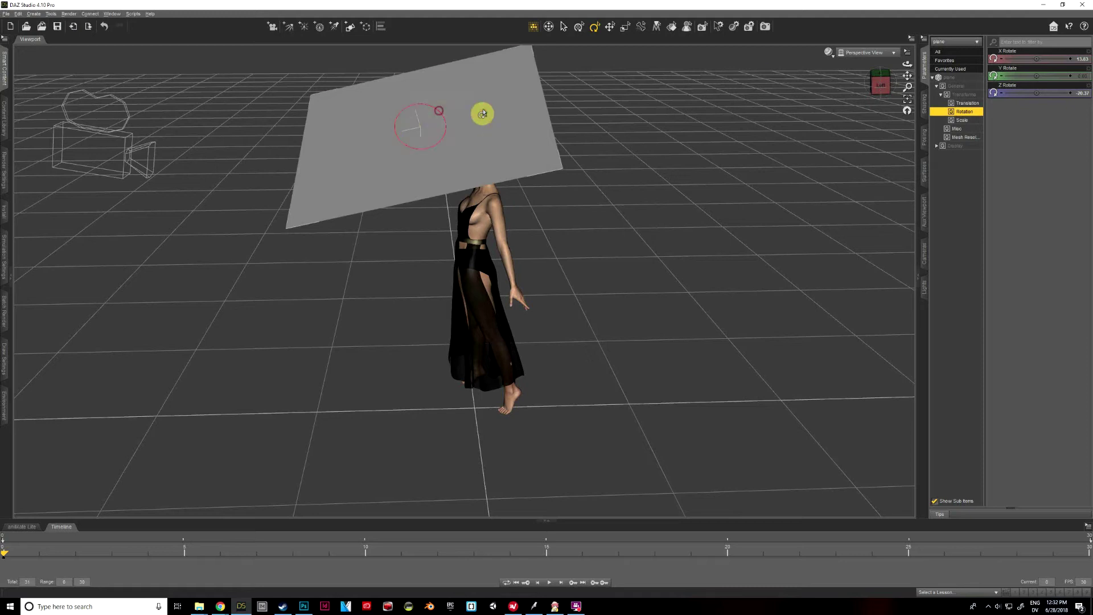
click(883, 87)
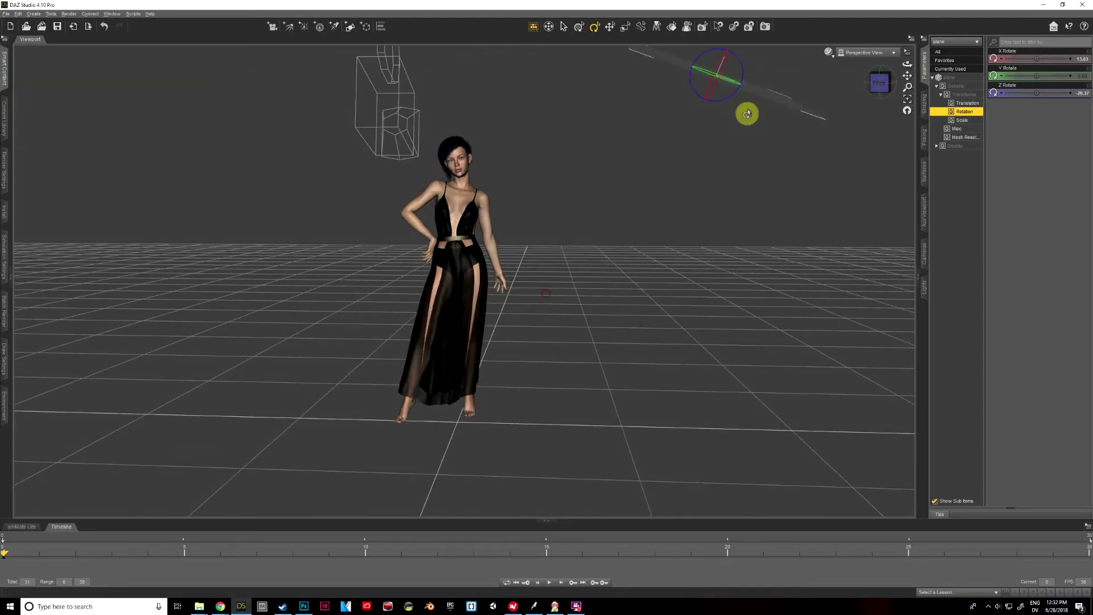
drag(736, 58, 729, 62)
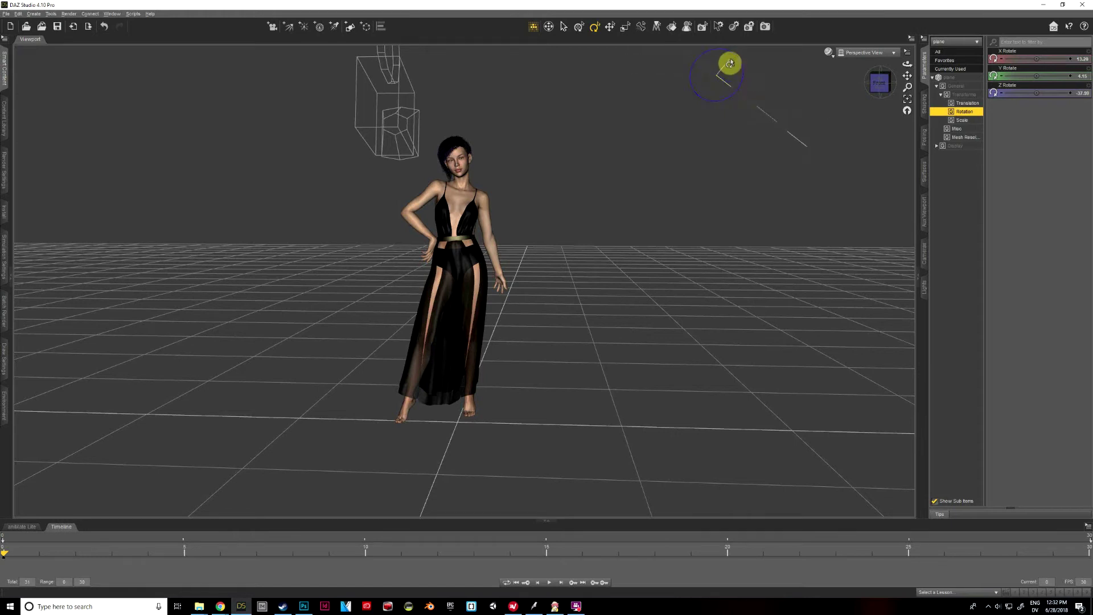
drag(884, 84, 546, 294)
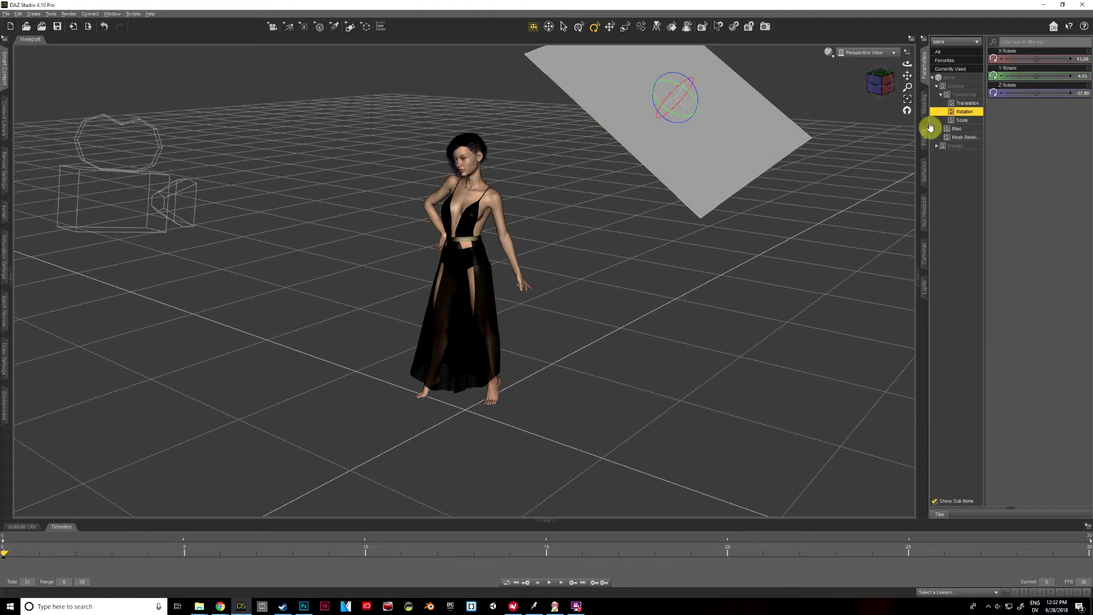
- Apply the Iray Emissive shader preset to the plane's surface
click(924, 172)
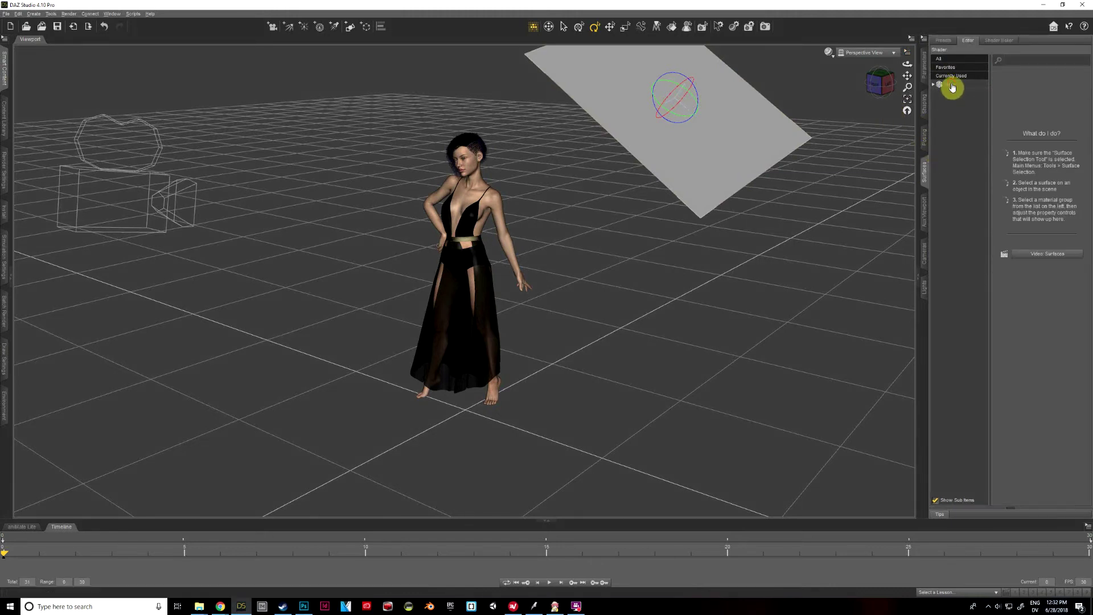
click(950, 85)
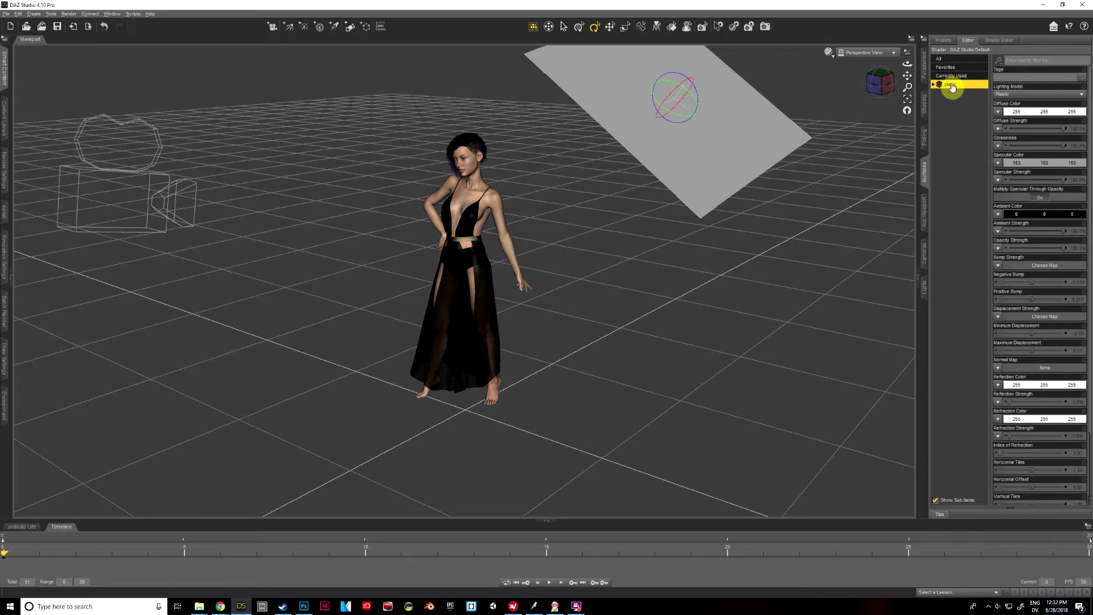
click(944, 42)
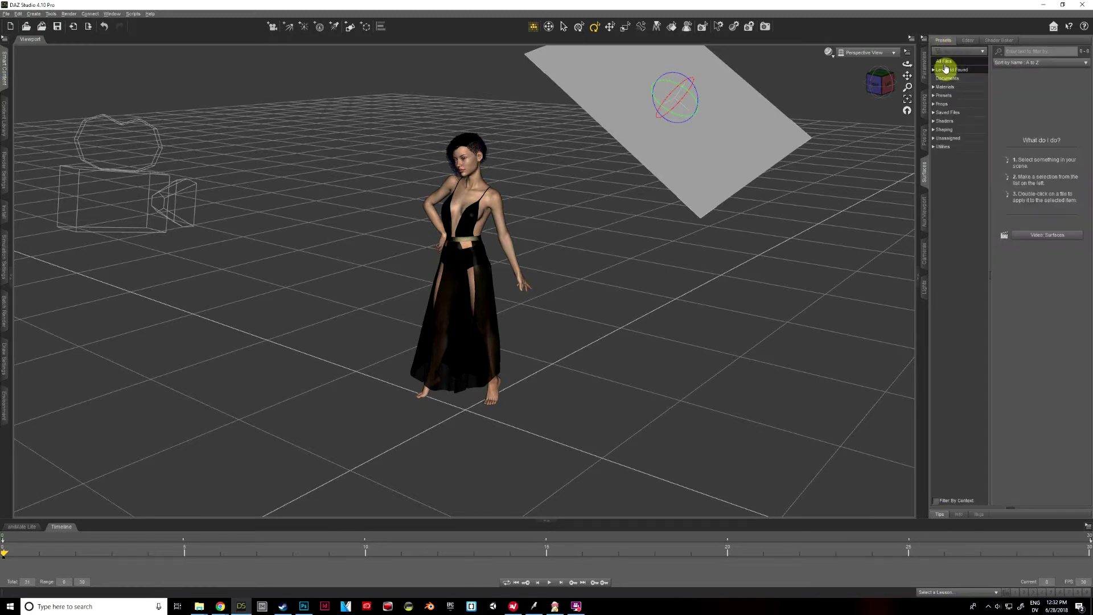
click(945, 121)
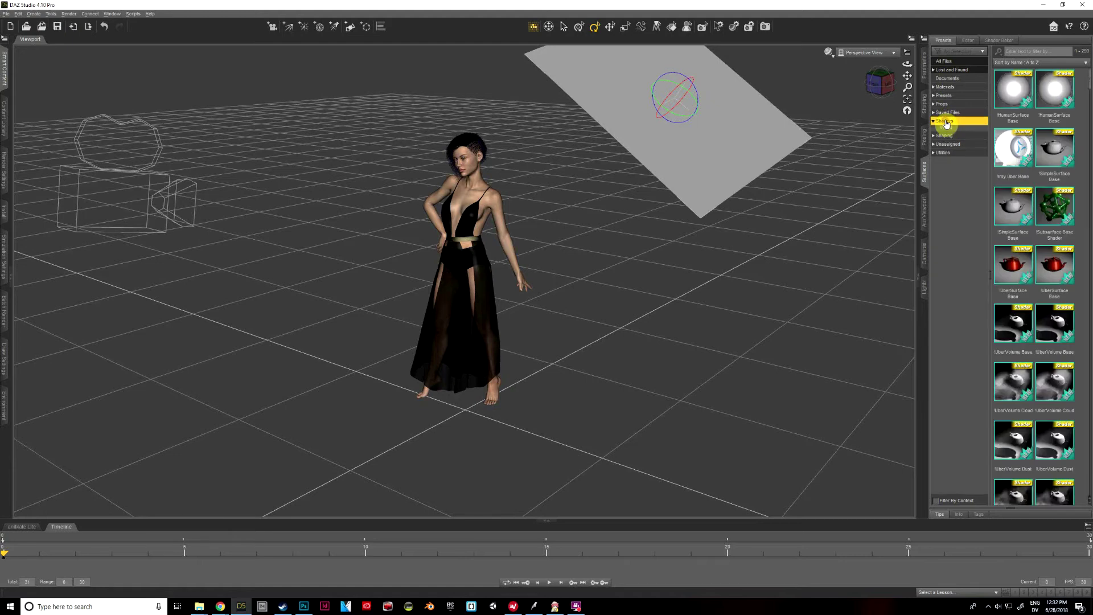
click(946, 140)
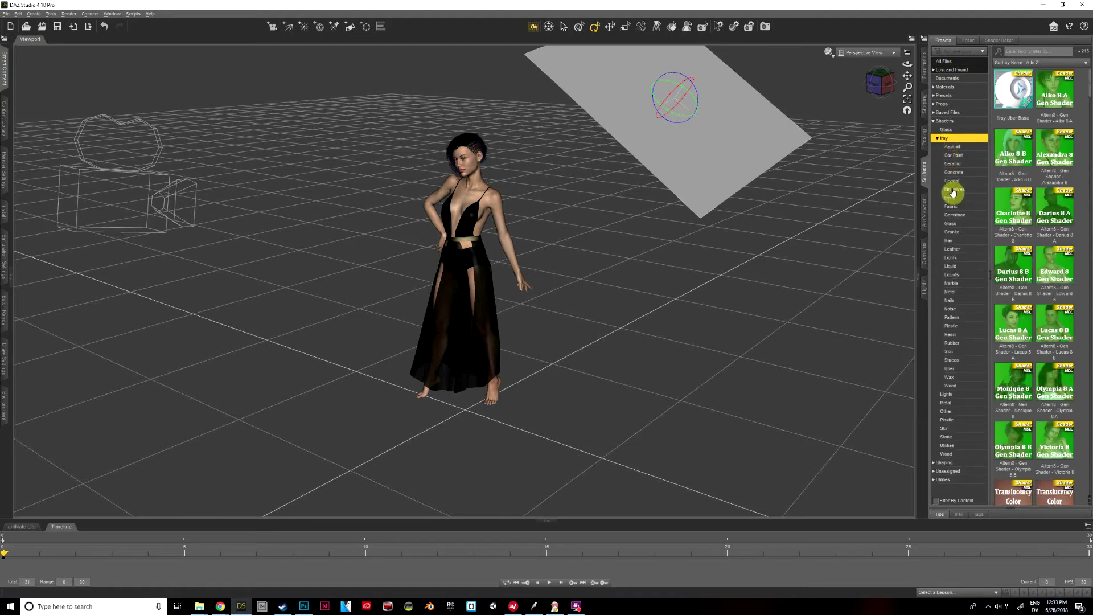
click(954, 189)
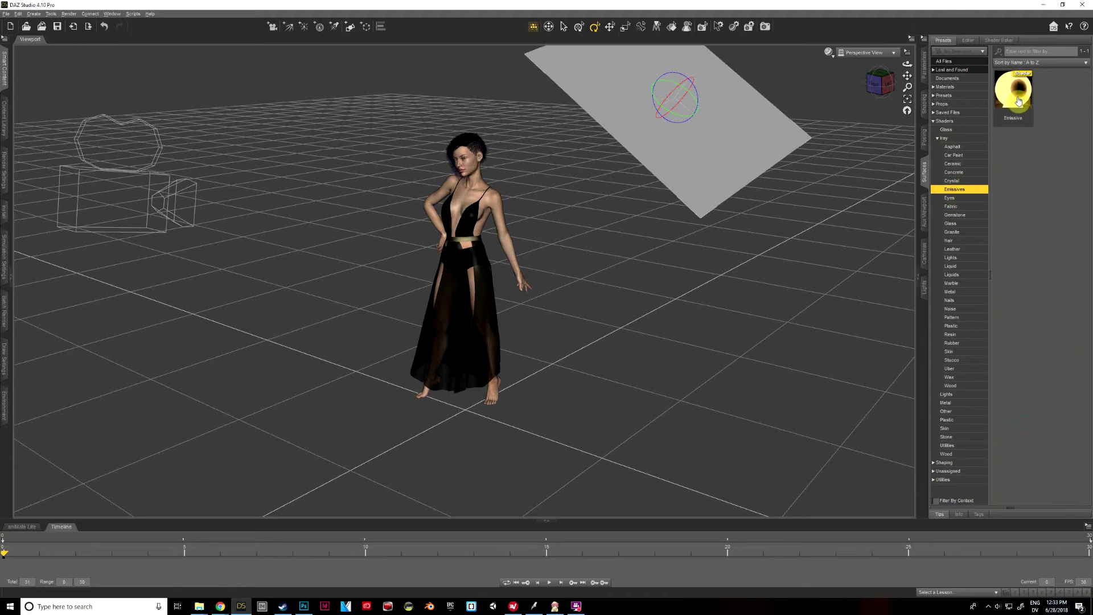
mouse_move(1018, 92)
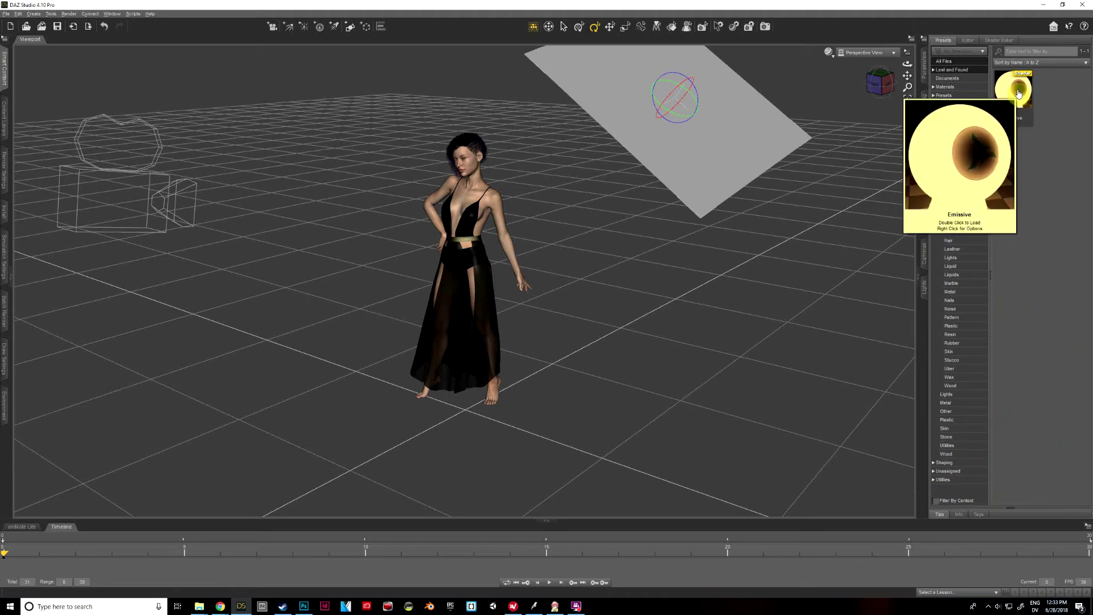
double_click(1019, 92)
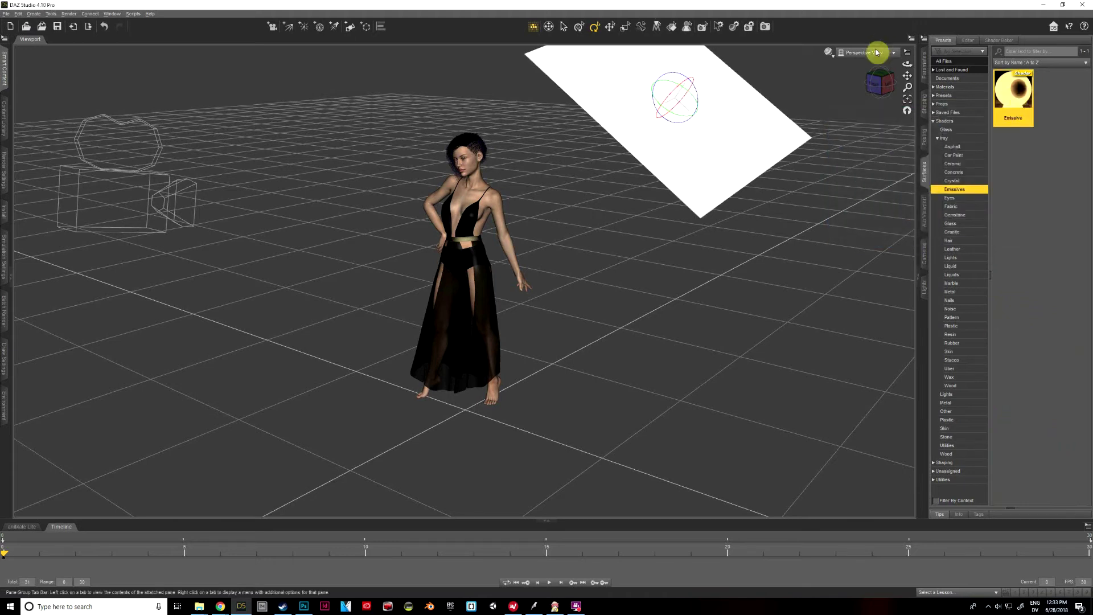
drag(880, 82, 546, 293)
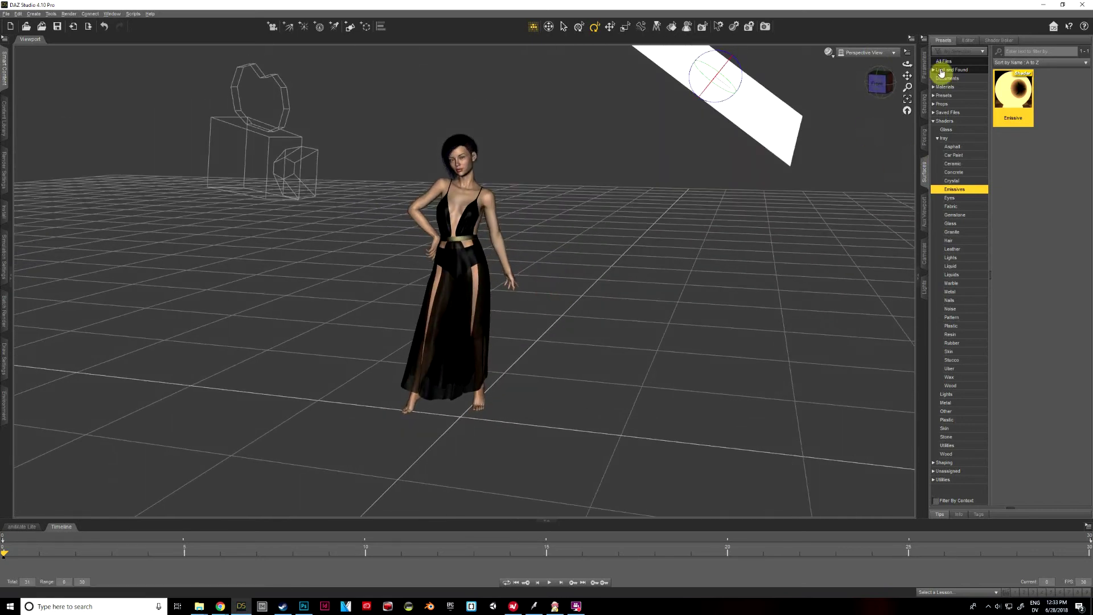
click(966, 41)
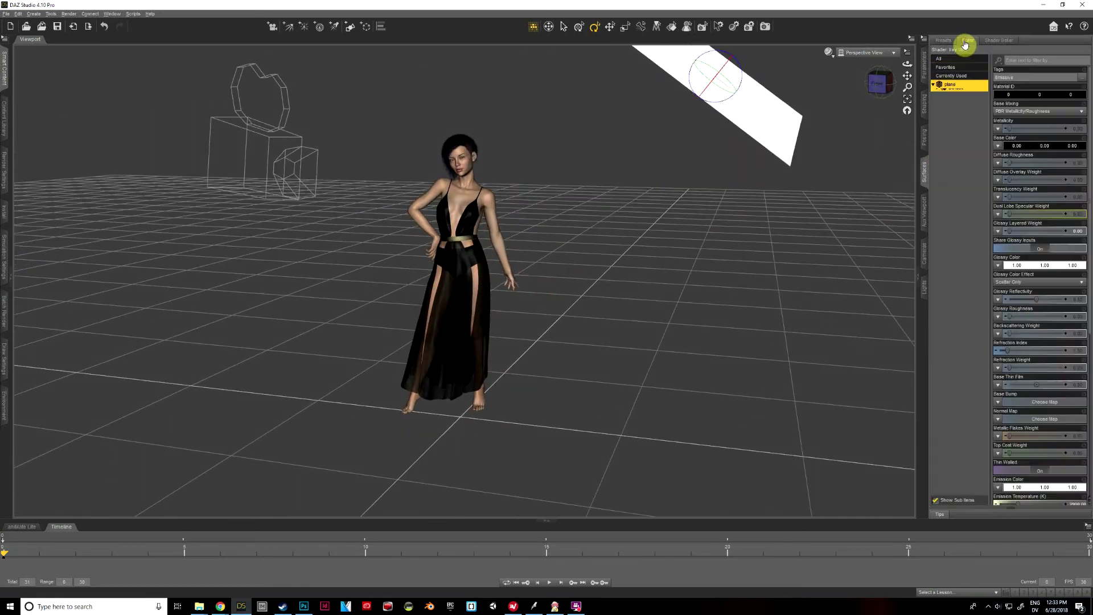
scroll(1006, 319, down, 5)
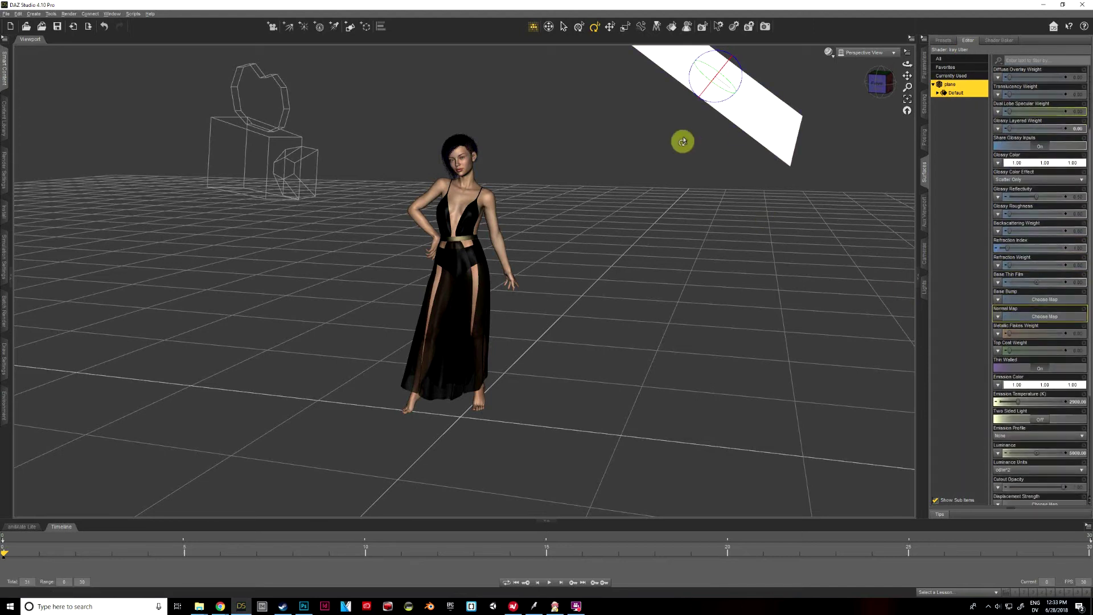
scroll(1019, 290, down, 3)
scroll(1019, 290, down, 3)
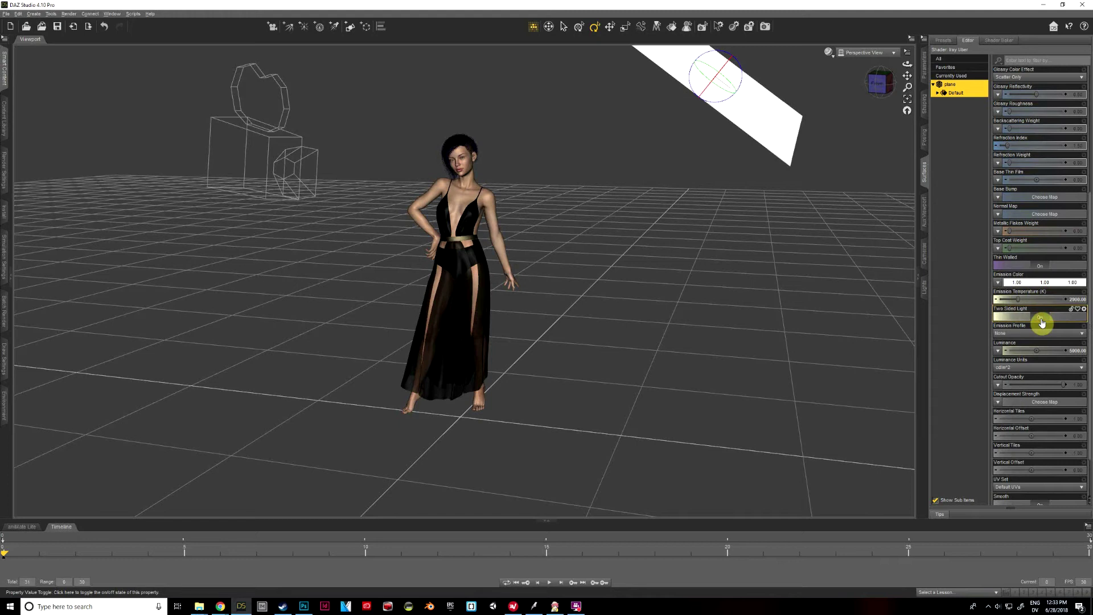
- Look through Camera 1 with the NVIDIA Iray draw style
click(864, 53)
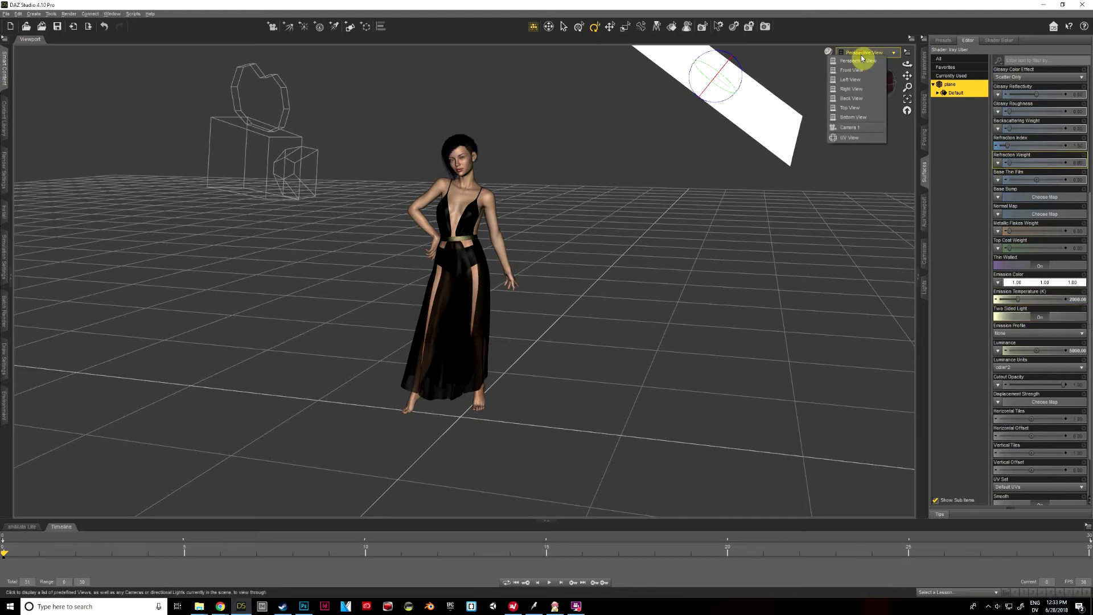
click(856, 59)
click(859, 53)
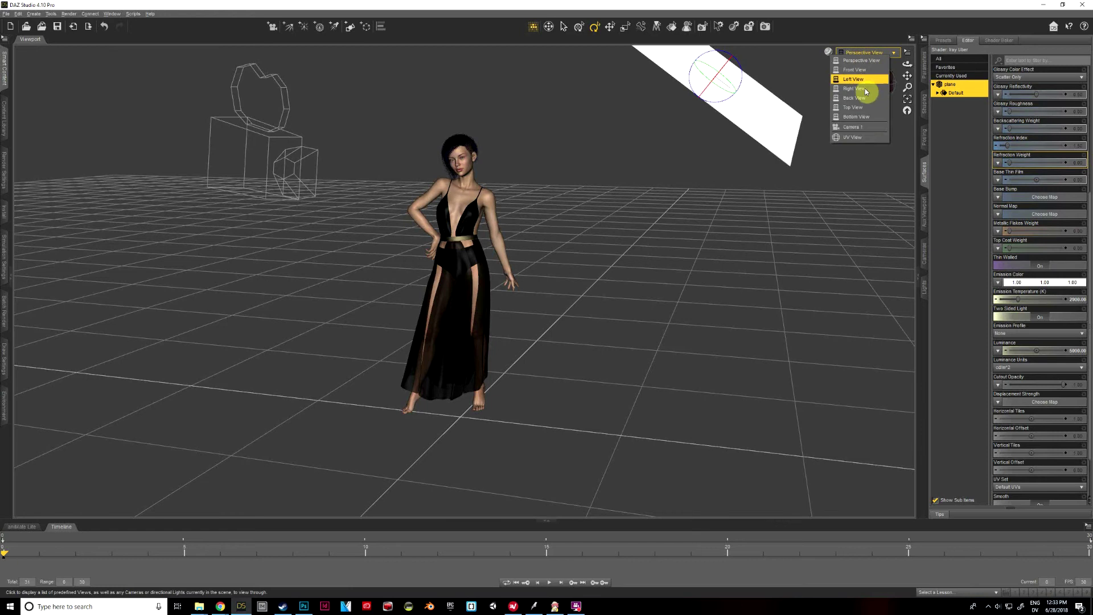
click(854, 128)
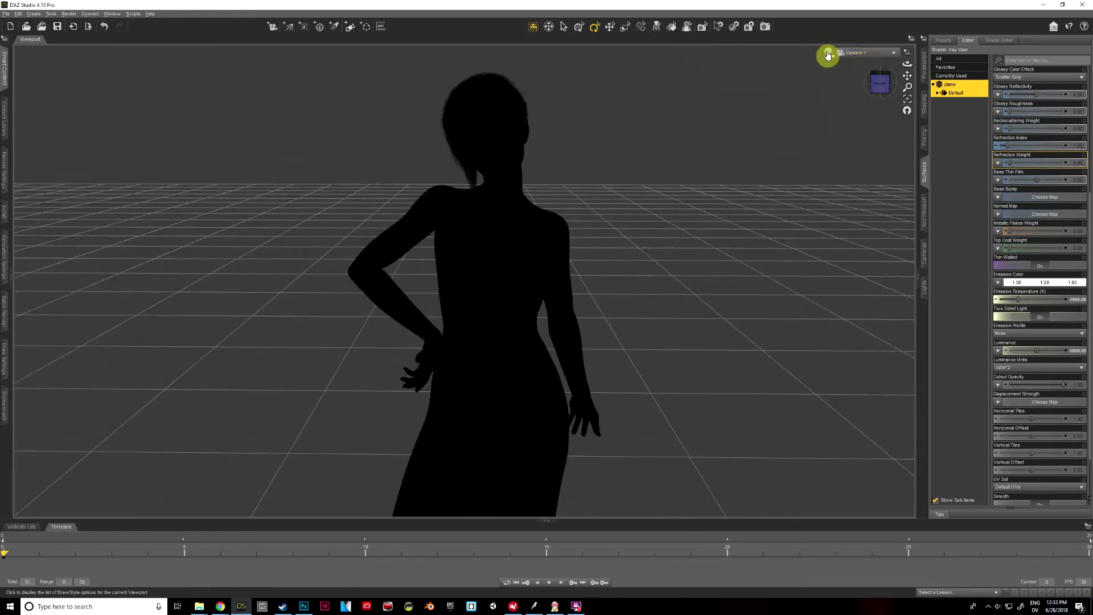
click(828, 52)
click(819, 151)
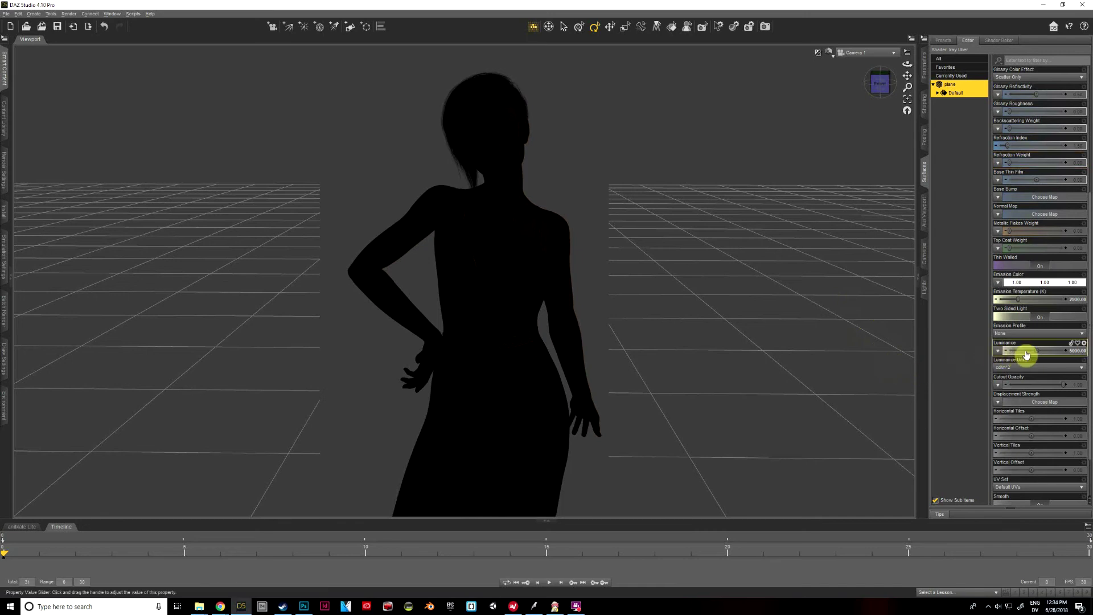
- Drag the plane's Luminance down to about 159284 so the figure is softly lit
mouse_move(1037, 350)
mouse_down()
mouse_move(545, 295)
mouse_move(730, 274)
mouse_move(547, 294)
mouse_move(1038, 350)
mouse_up()
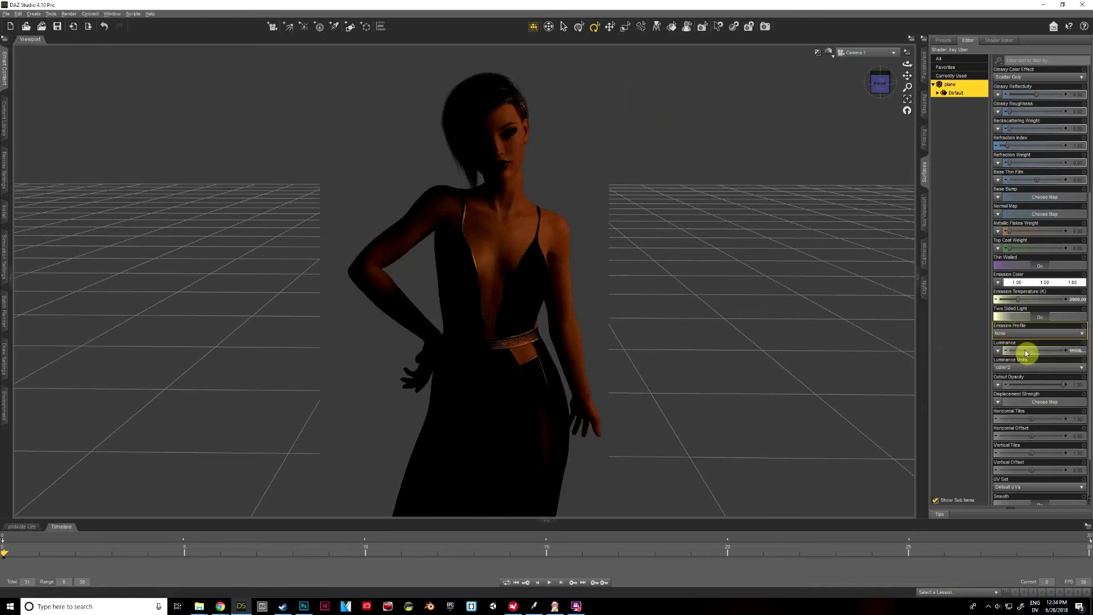
drag(1042, 356, 1037, 349)
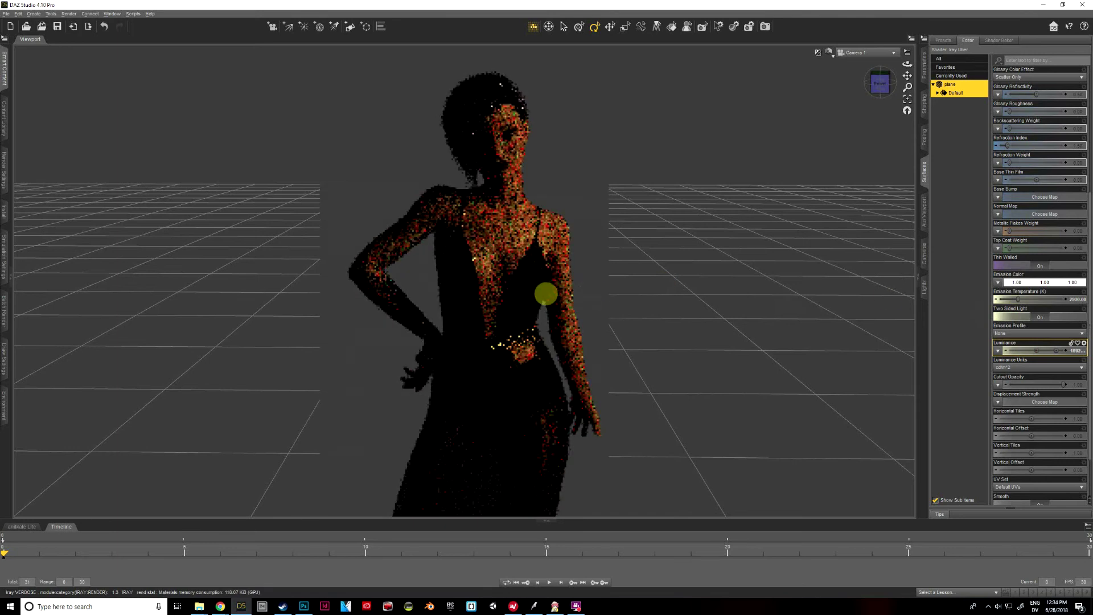
drag(1042, 350, 1036, 350)
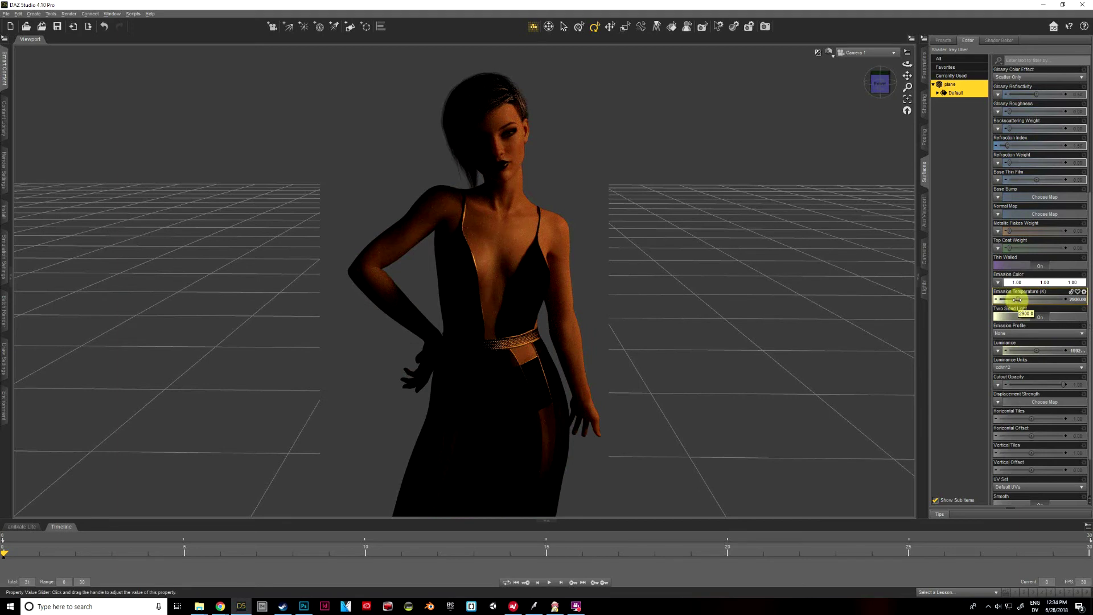
- Set the plane's Emission Temperature to 5200 for whiter light
click(1076, 302)
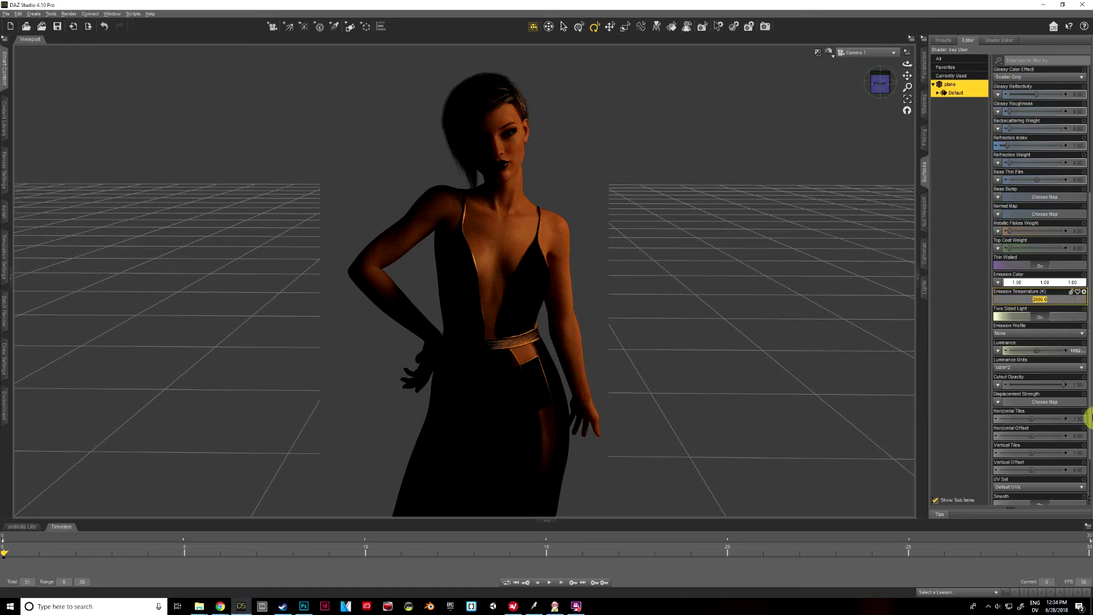
text(5200)
key(Return)
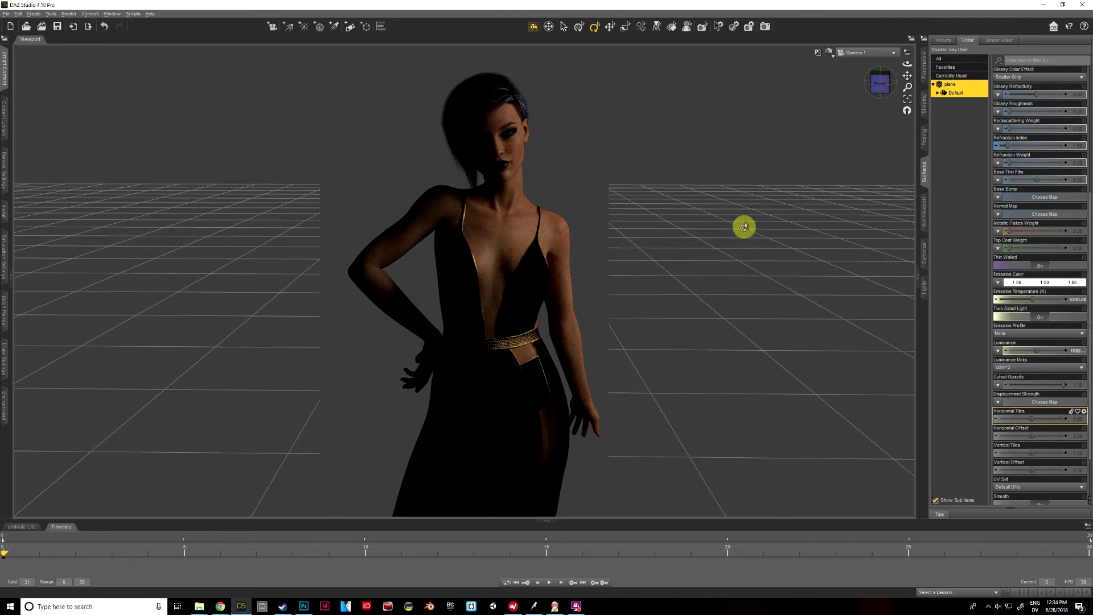
- Set the plane's Emission Color to a light blue of 0.24, 0.42, 1.00
click(1035, 285)
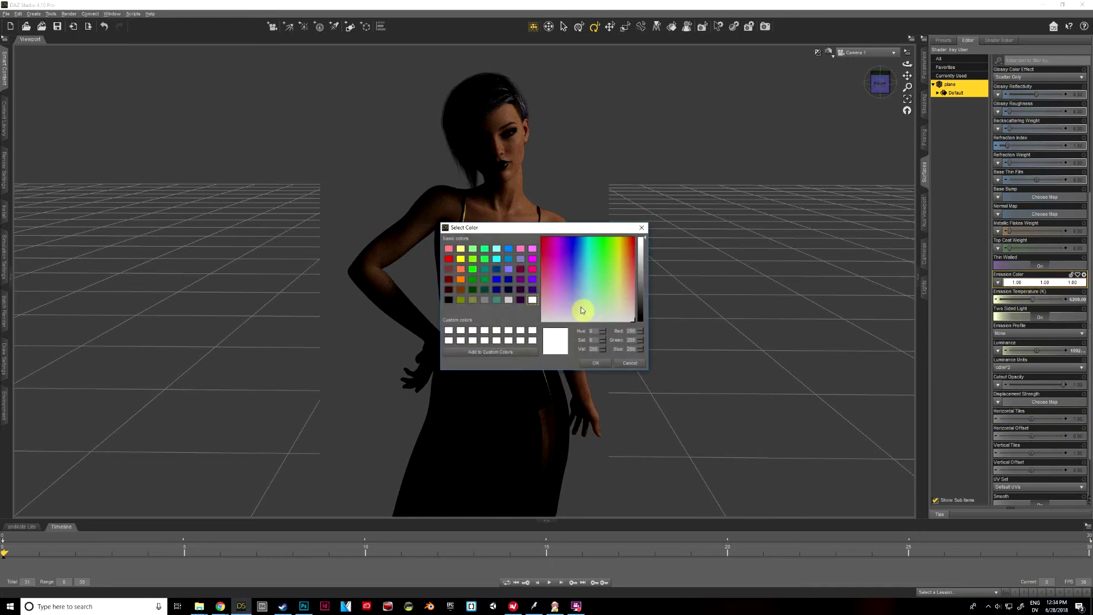
click(581, 296)
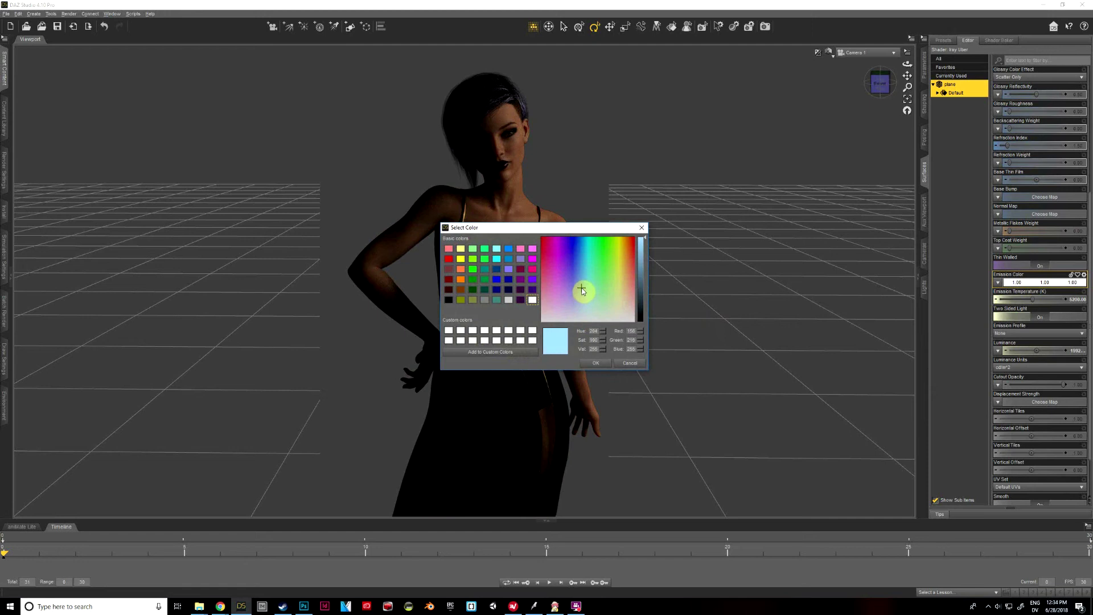
drag(582, 288, 579, 285)
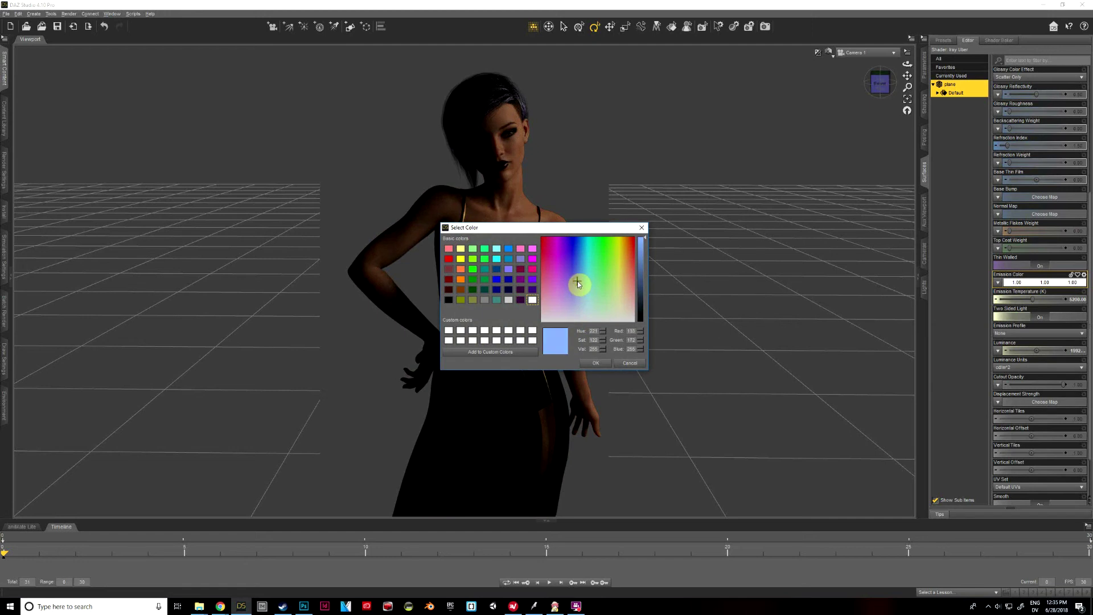
click(593, 364)
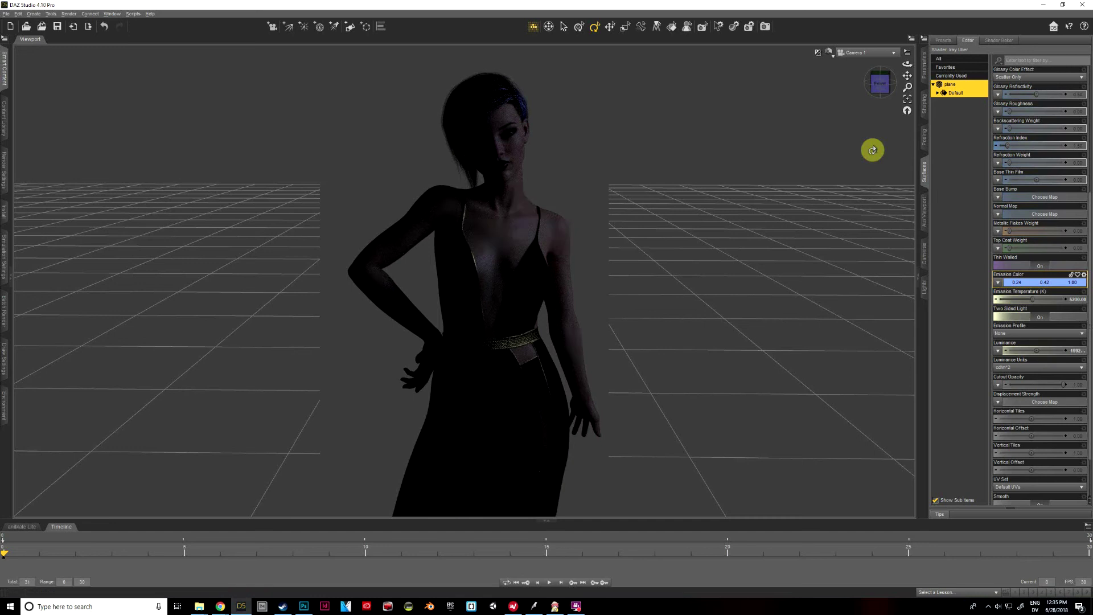
- Switch the viewport to Perspective View
click(827, 55)
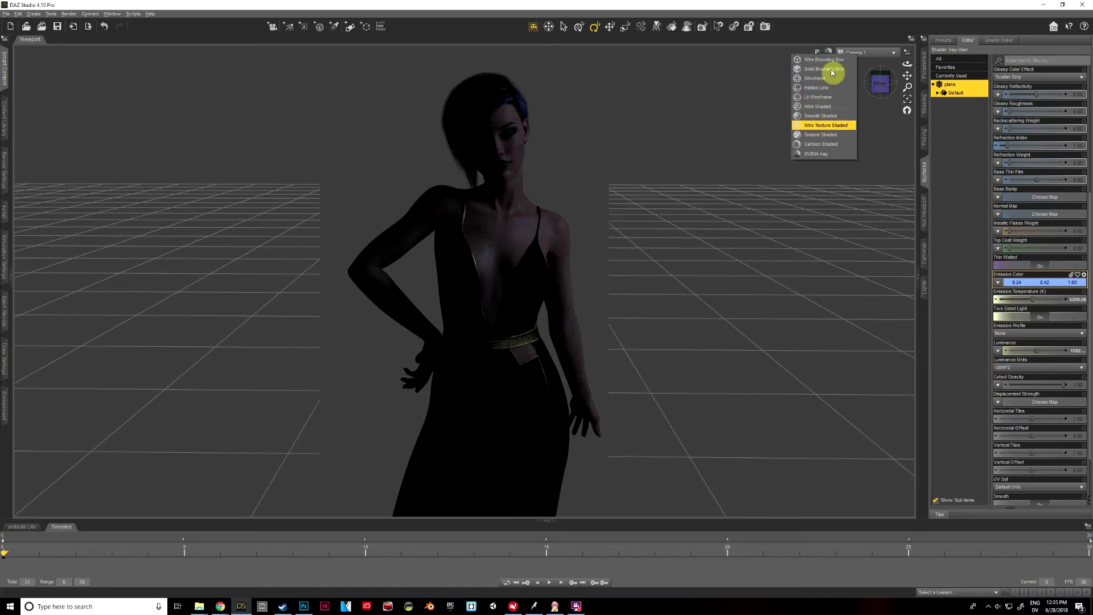
click(873, 54)
click(873, 55)
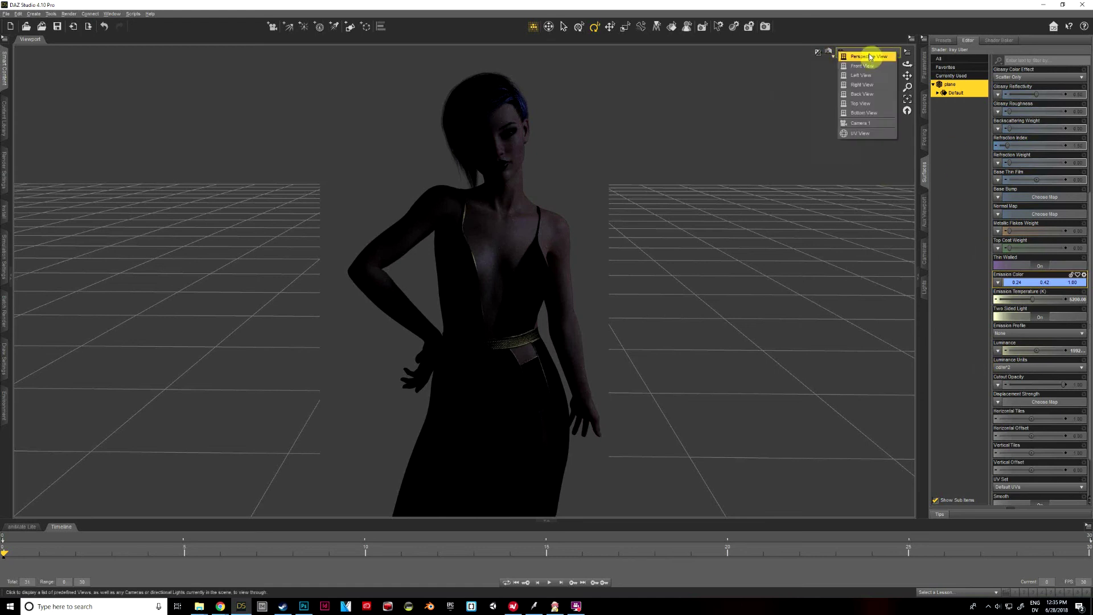
click(870, 56)
- Move the glowing plane slightly down and left, then view through Camera 1
click(766, 102)
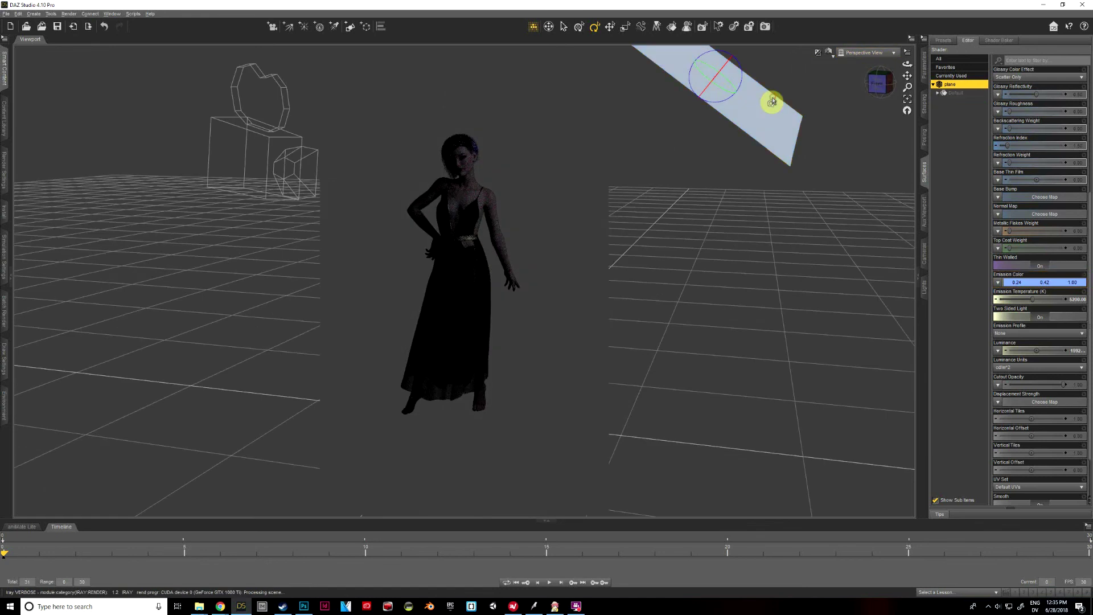
click(610, 26)
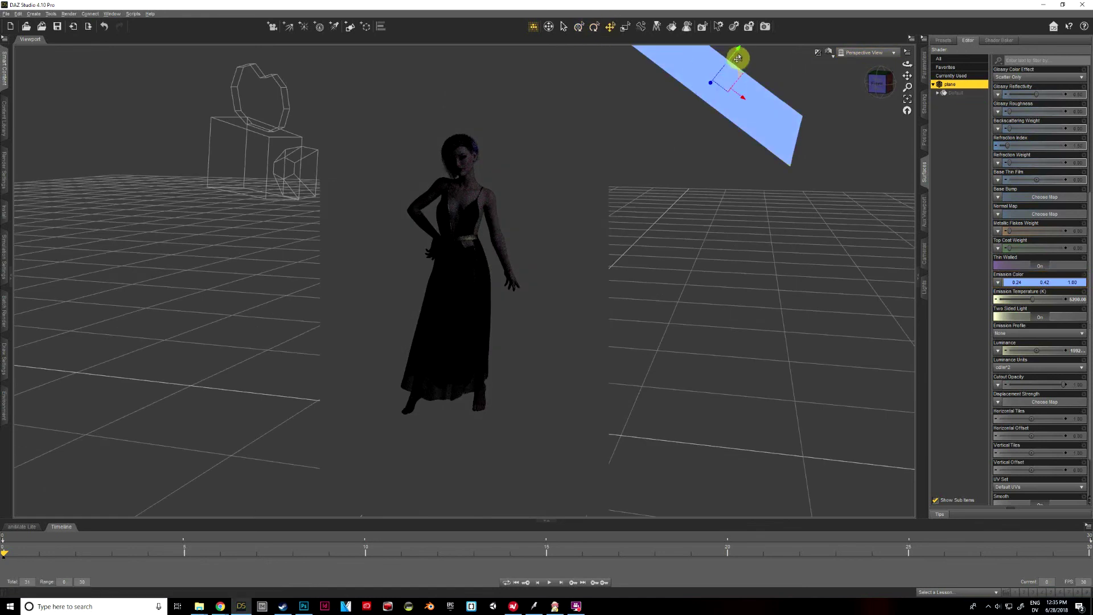
drag(735, 56, 706, 69)
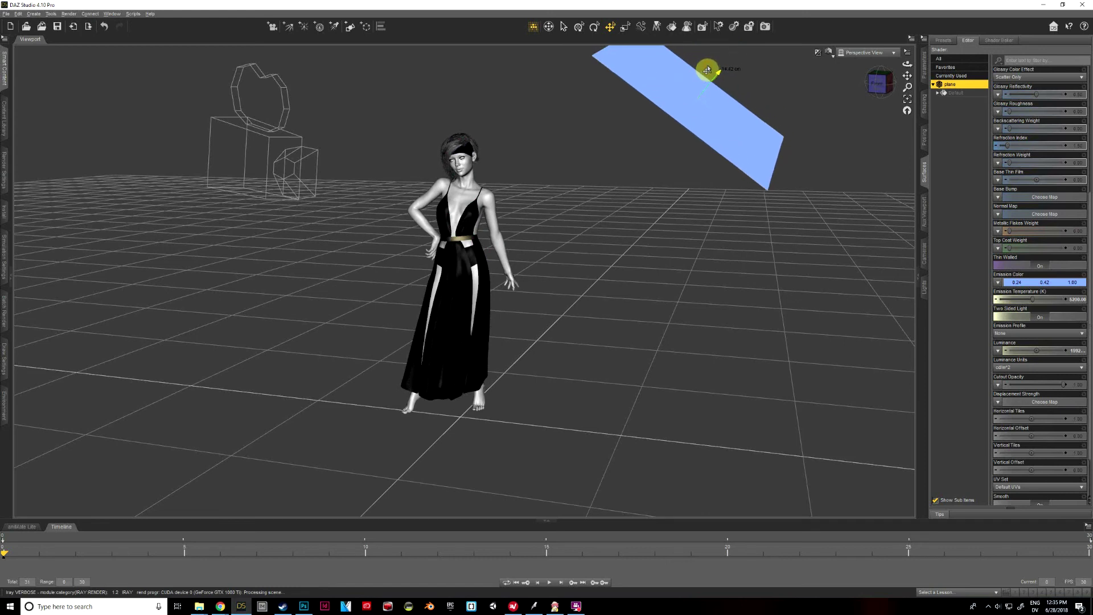
click(865, 52)
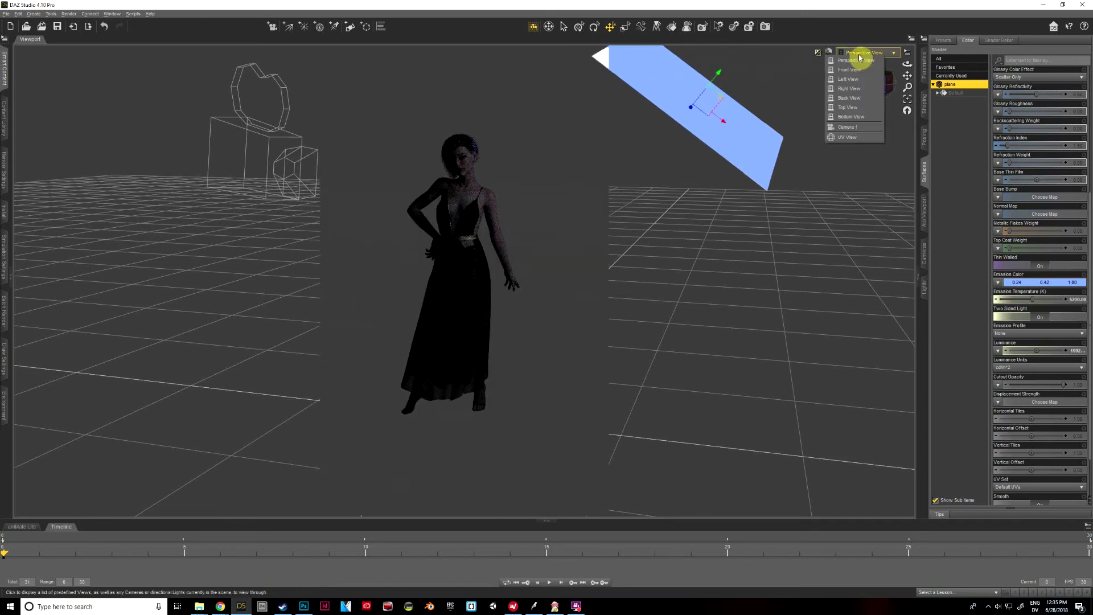
click(845, 127)
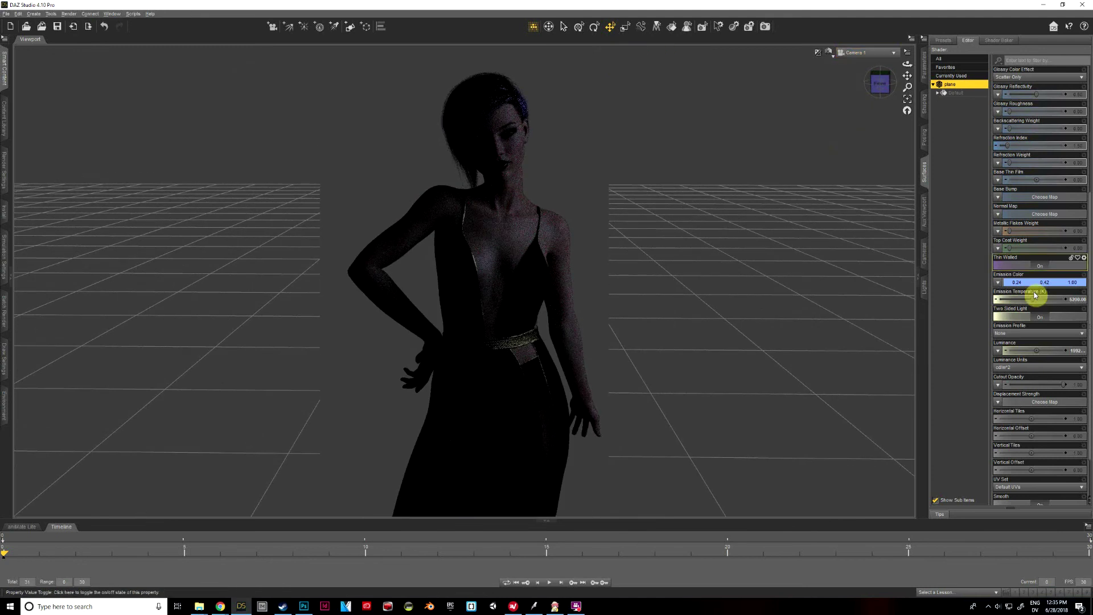
- Raise the plane's Luminance substantially to brighten the figure, then deselect the plane's surface
drag(1037, 351, 1050, 350)
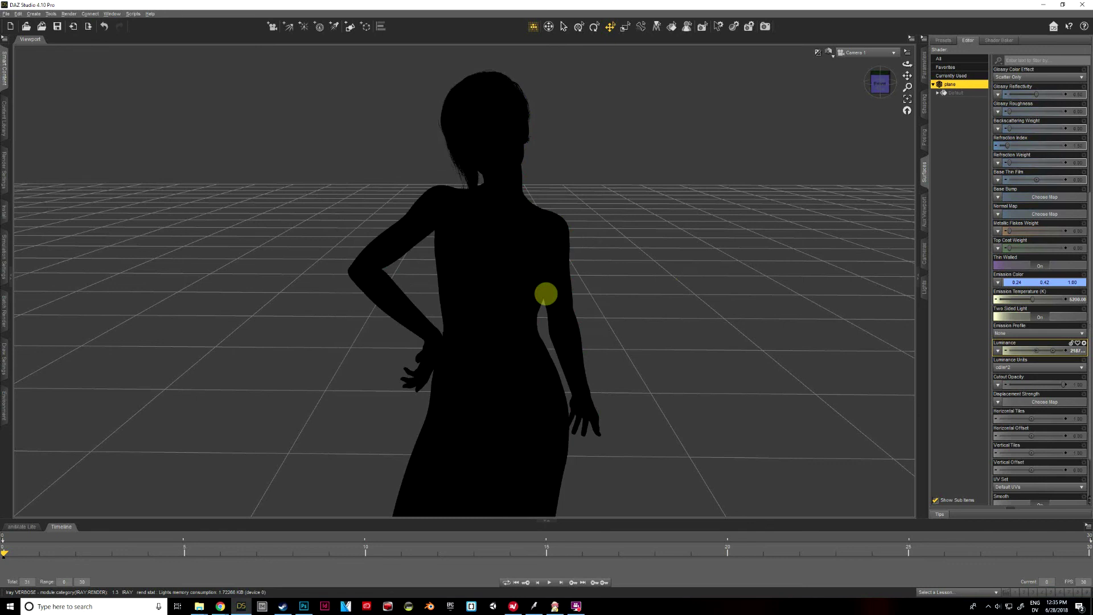
mouse_move(1030, 350)
mouse_down()
mouse_move(545, 293)
mouse_move(964, 311)
mouse_move(1088, 391)
mouse_move(551, 296)
mouse_move(1037, 349)
mouse_up()
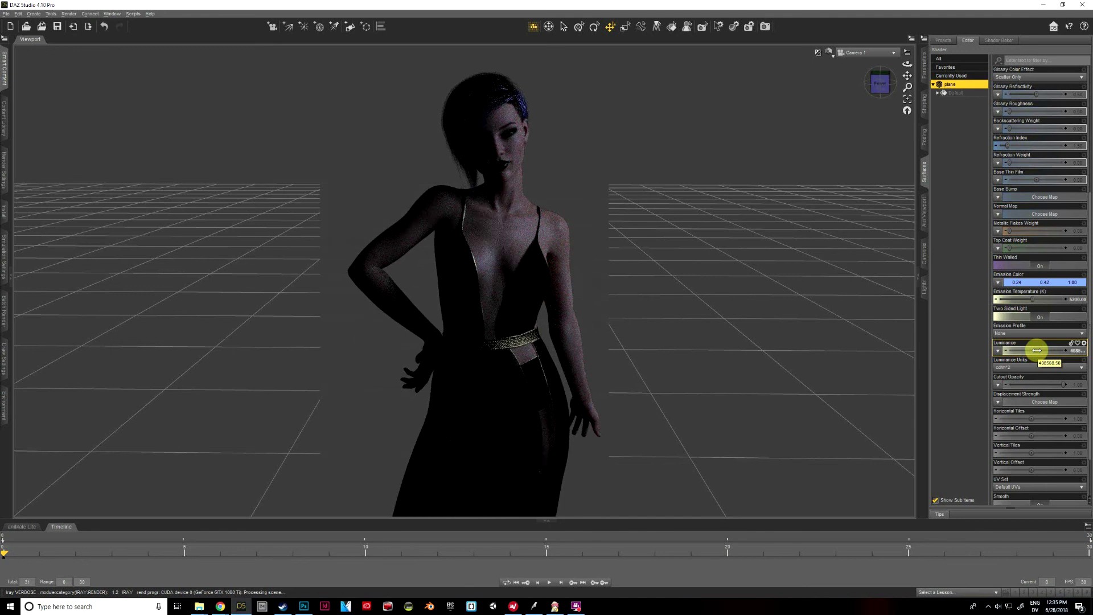
mouse_move(1037, 350)
mouse_down()
mouse_move(544, 296)
mouse_move(1042, 354)
mouse_up()
click(1079, 350)
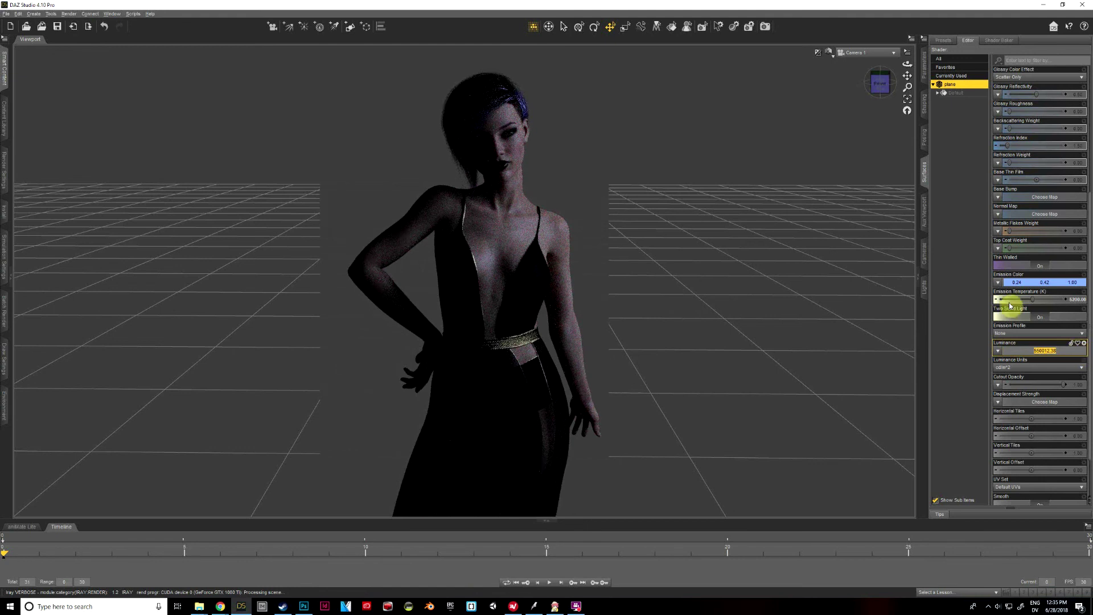
click(955, 235)
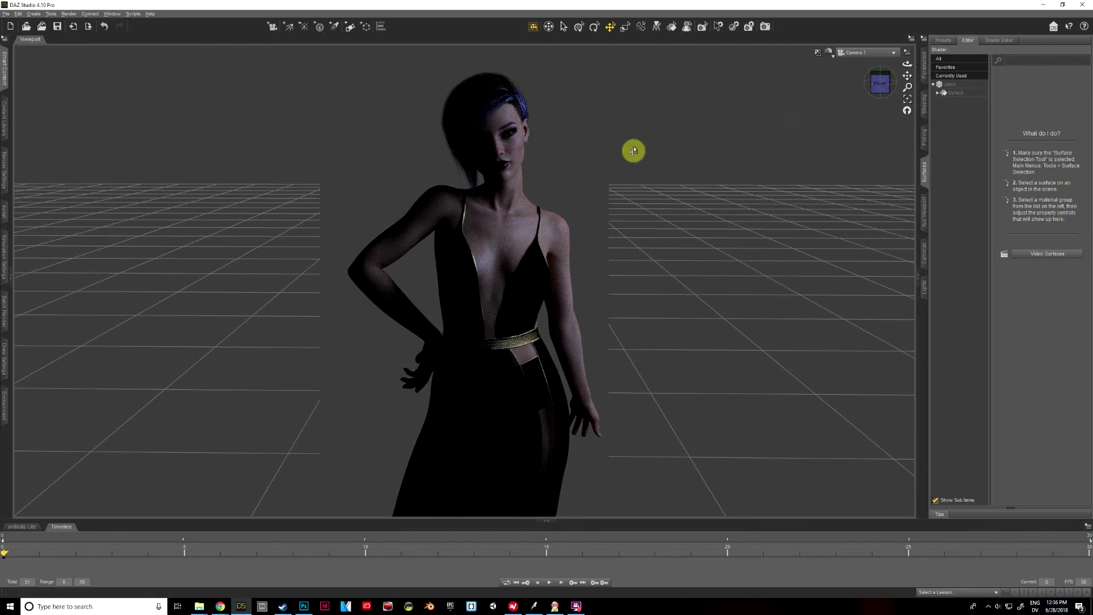
- Choose the Surface Selection tool and start the Iray render through Camera 1
click(765, 27)
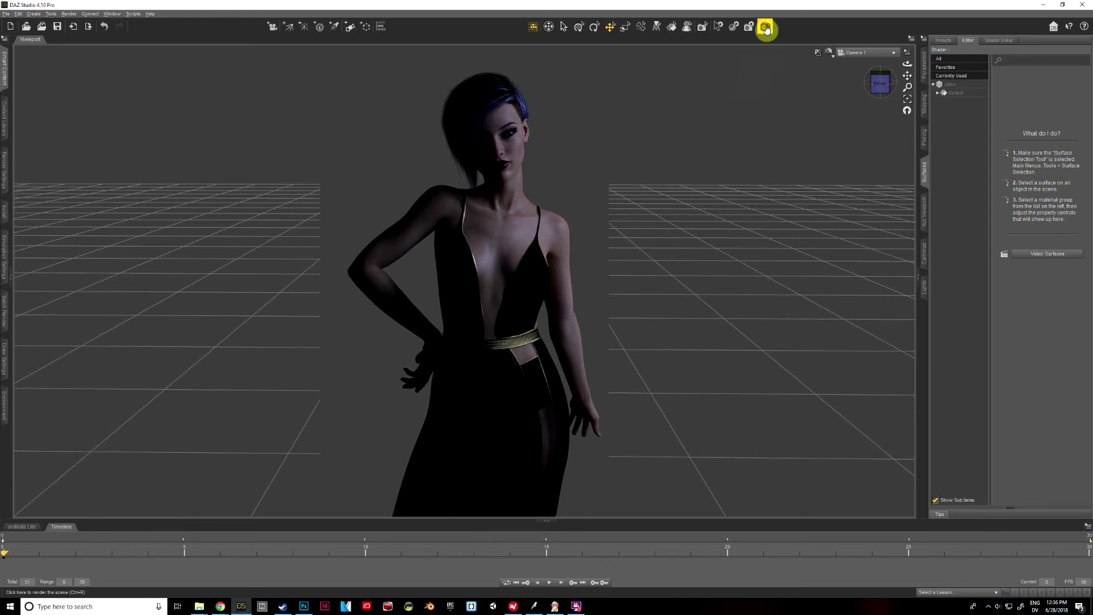
click(766, 29)
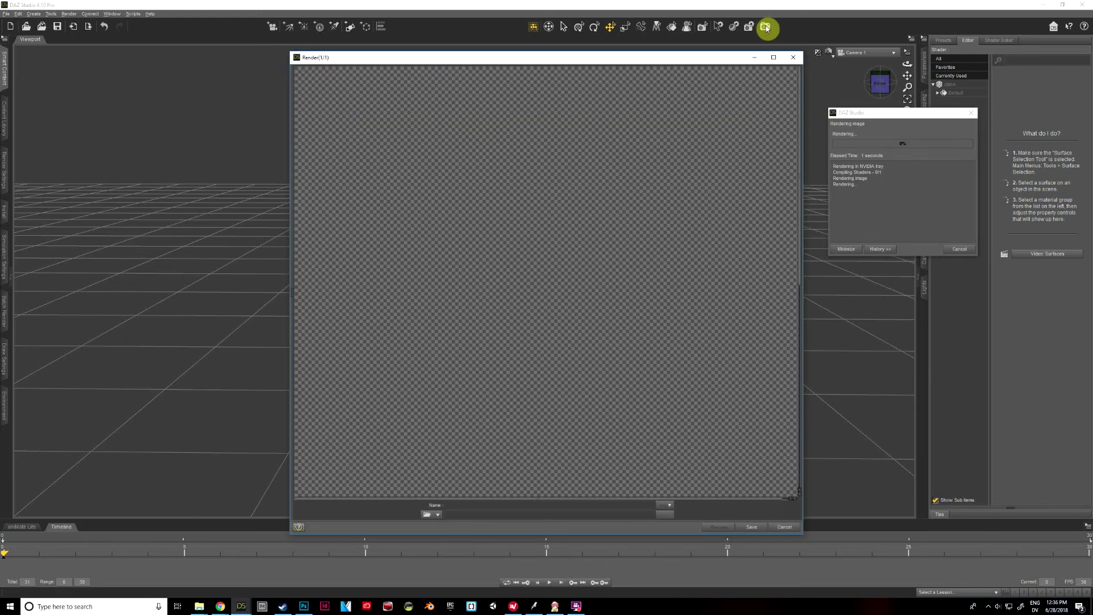